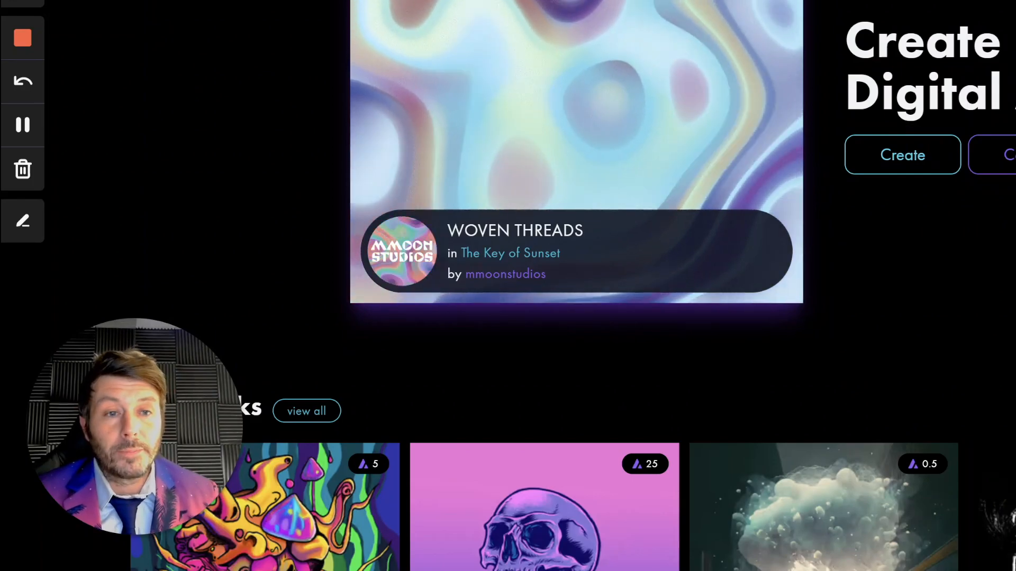
# Step: Open the avatar's account menu to see the wallet's AVAX and WAVAX balances
pyautogui.click(910, 87)
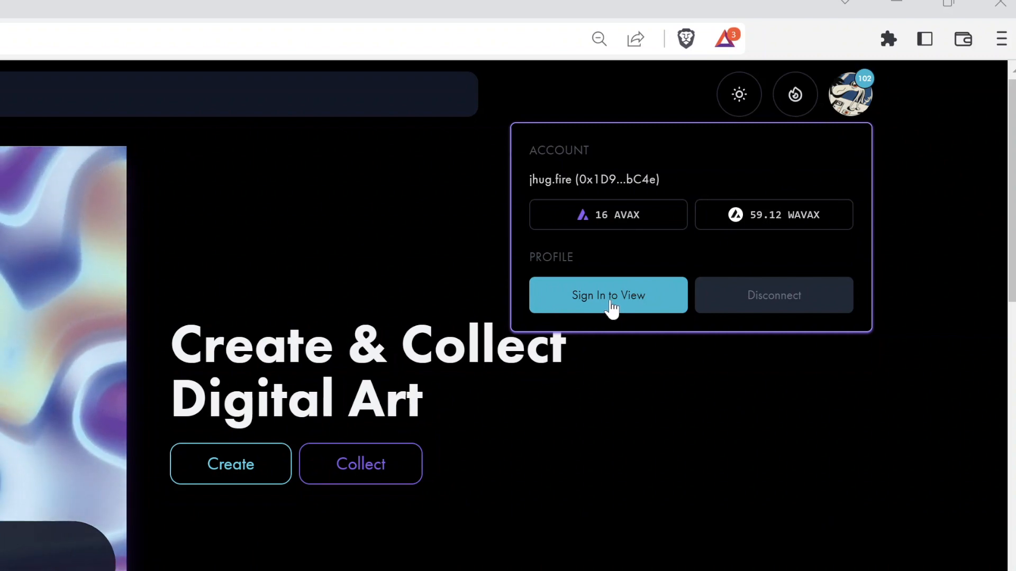
# Step: Sign Campfire's sign-in message in MetaMask to view the profile
pyautogui.click(610, 306)
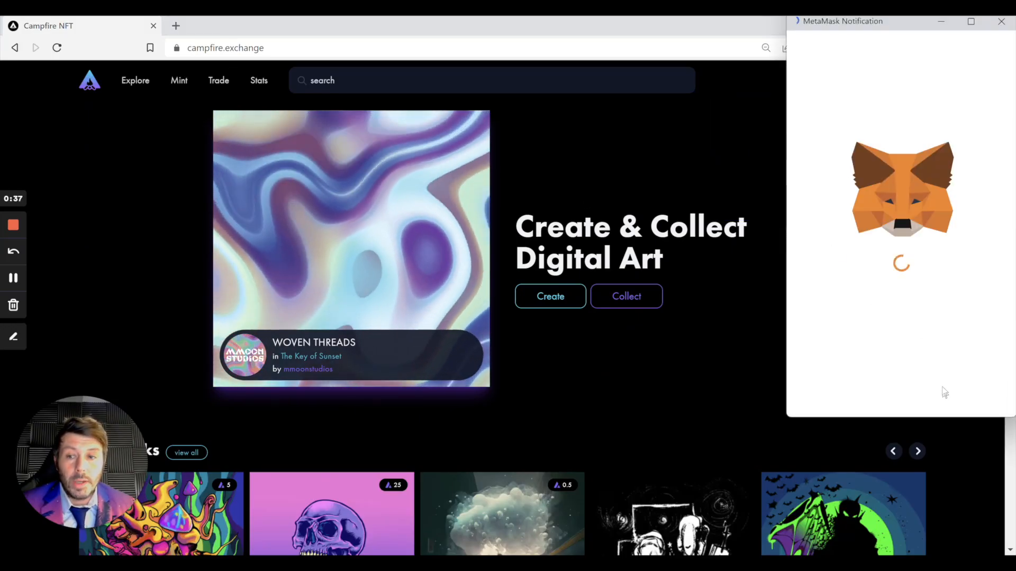
pyautogui.scroll(-1, 865, 329)
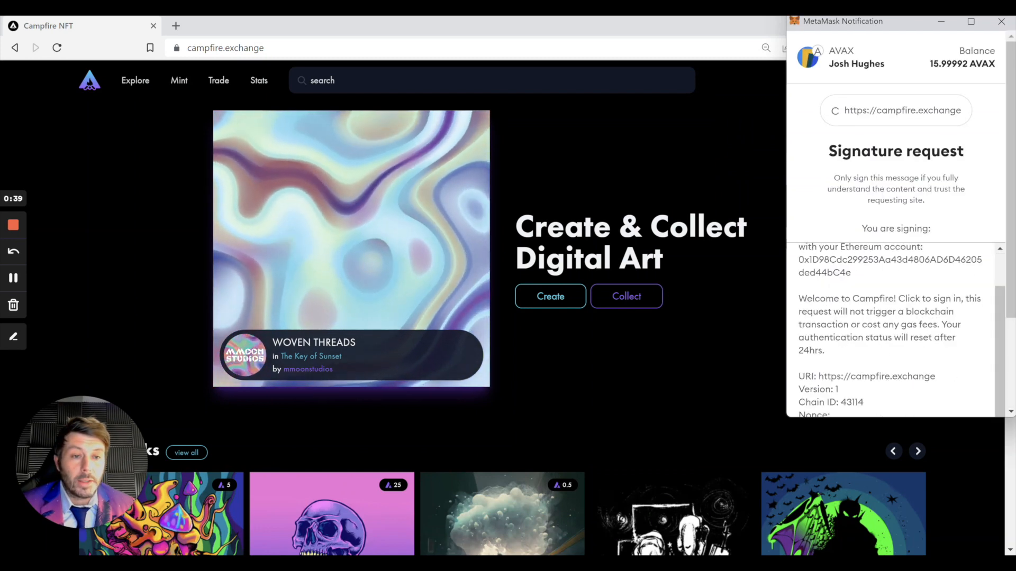
pyautogui.scroll(-2, 944, 380)
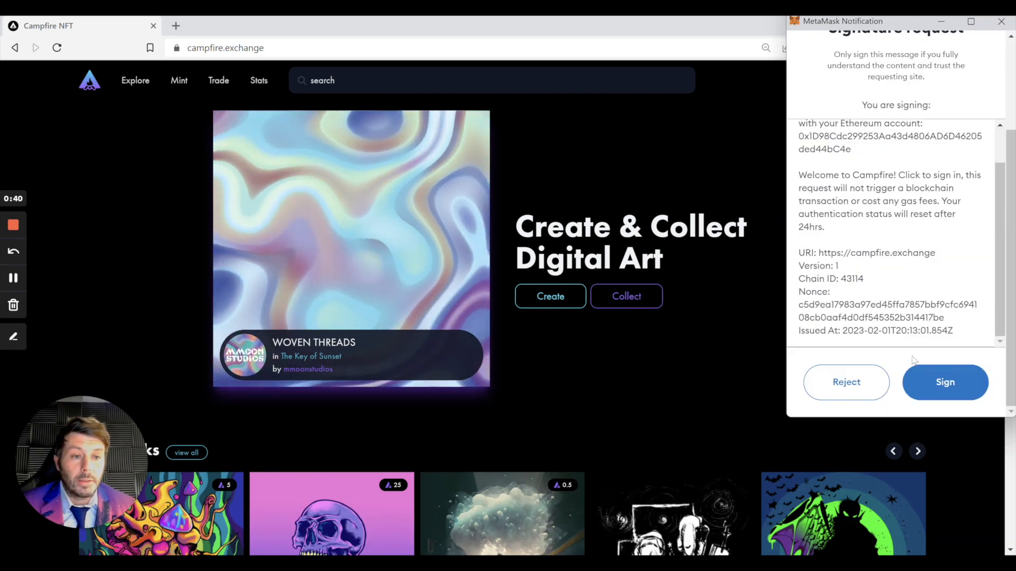
pyautogui.click(944, 381)
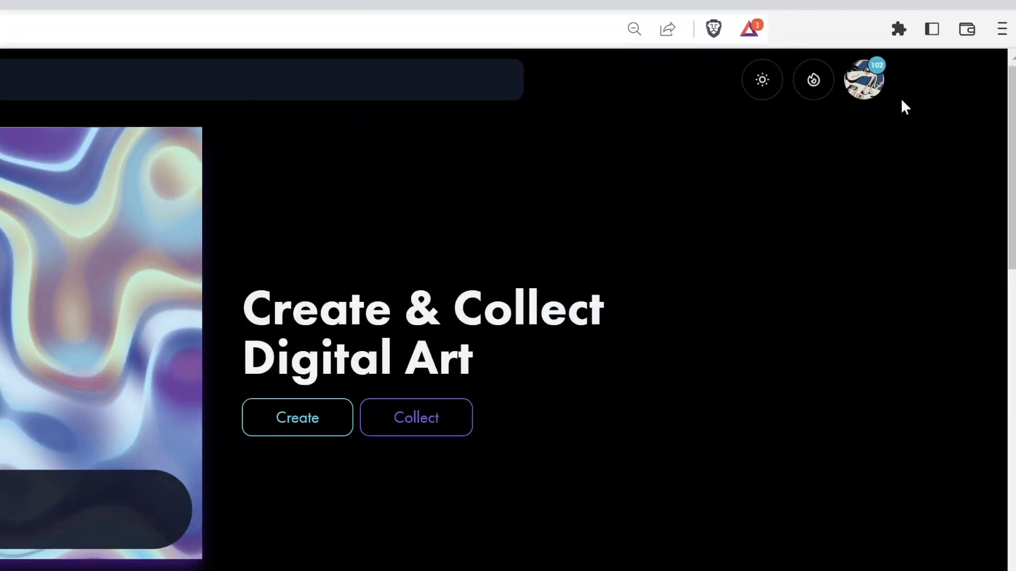
# Step: Go to My Art from the account menu and start a new collection
pyautogui.click(903, 86)
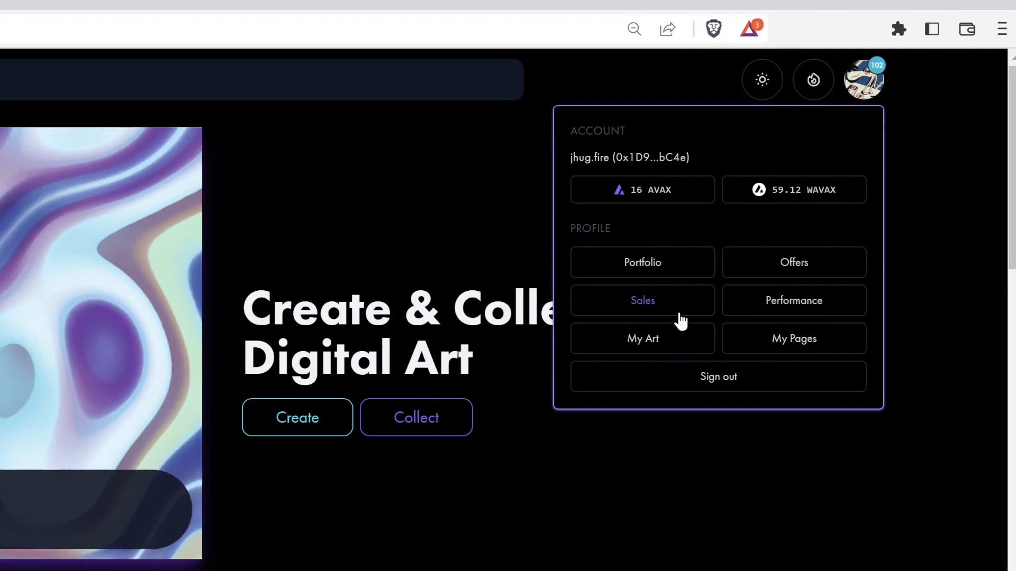
pyautogui.click(644, 345)
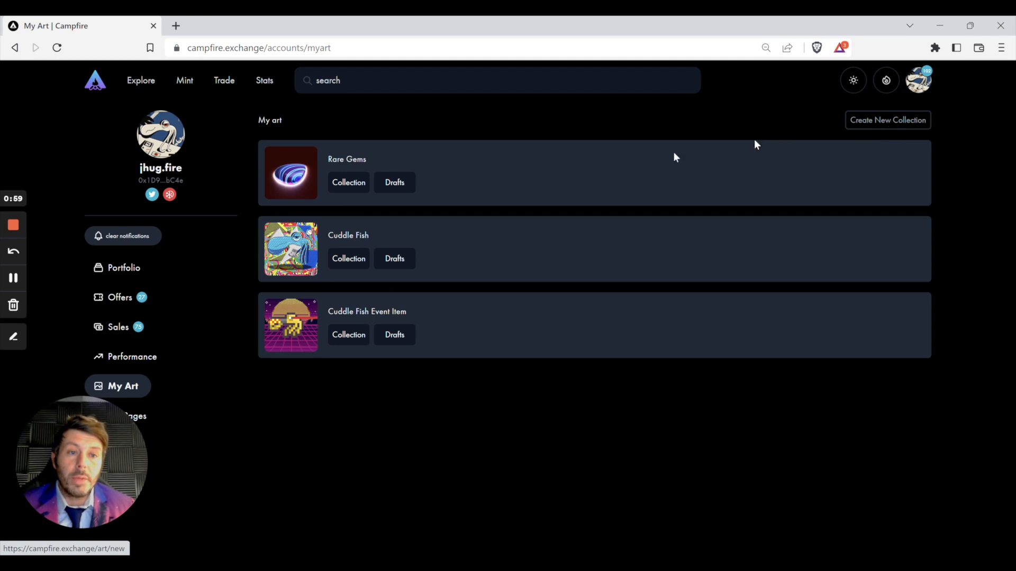
pyautogui.click(871, 122)
# Step: Enter 'Things and More' as the collection name and 'TM' as its symbol
pyautogui.click(353, 170)
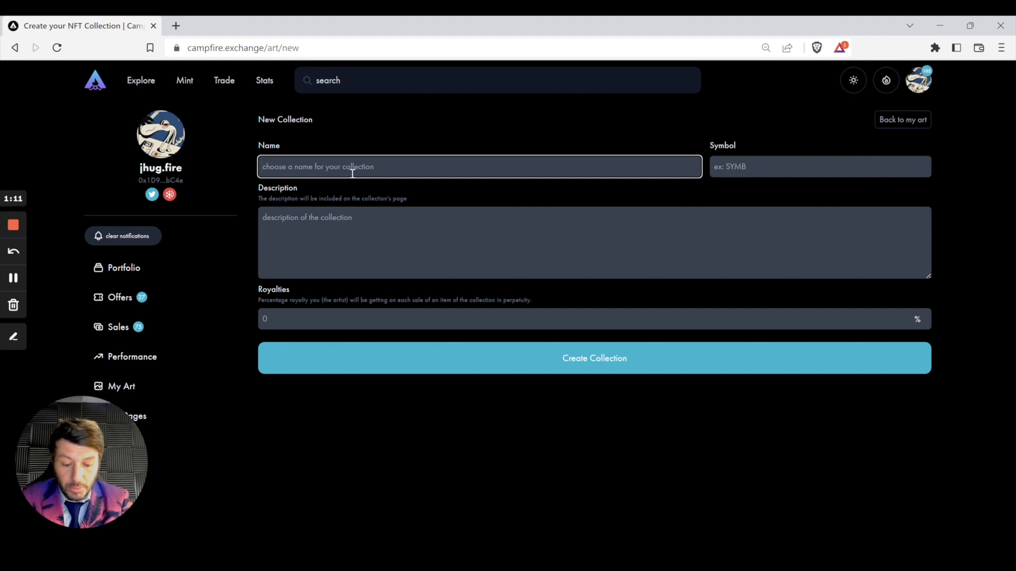
pyautogui.write('Things')
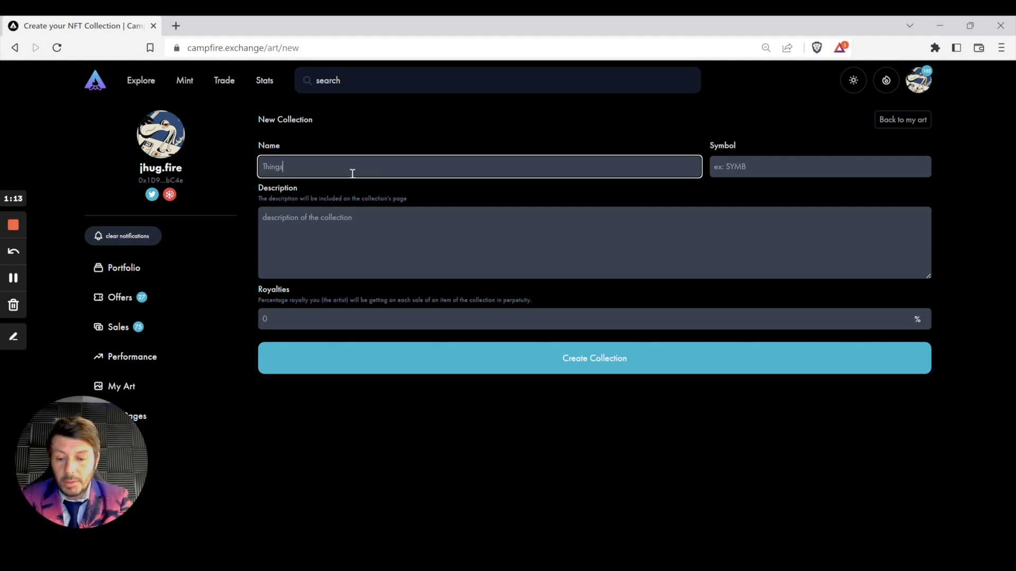
pyautogui.write(' and M')
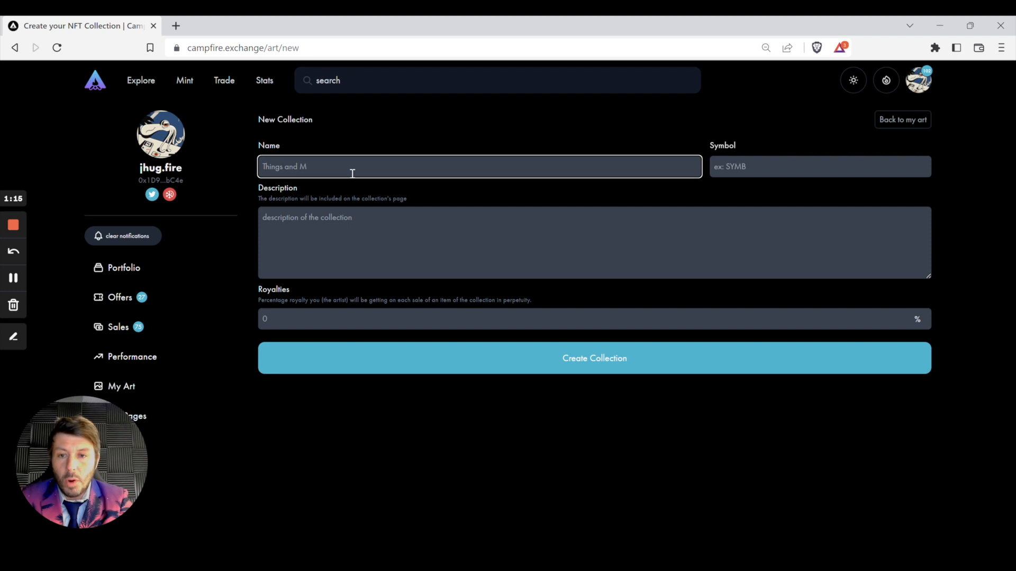
pyautogui.write('ore')
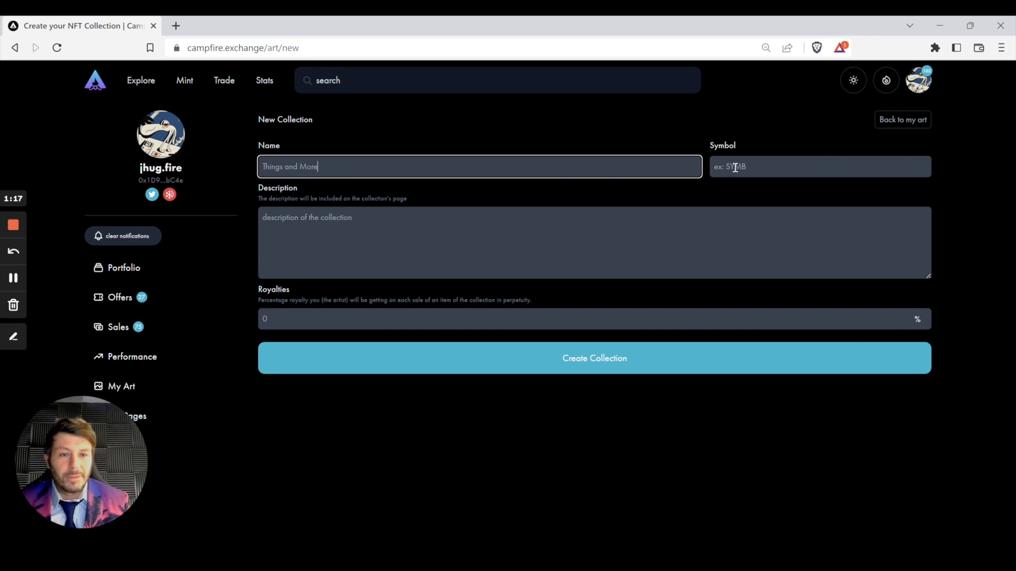
pyautogui.click(737, 168)
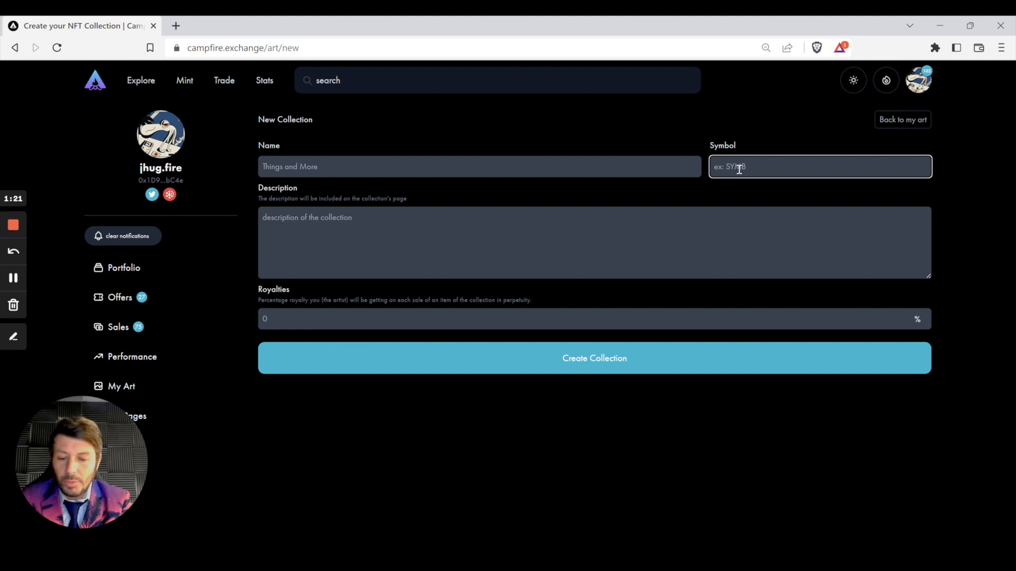
pyautogui.write('TM')
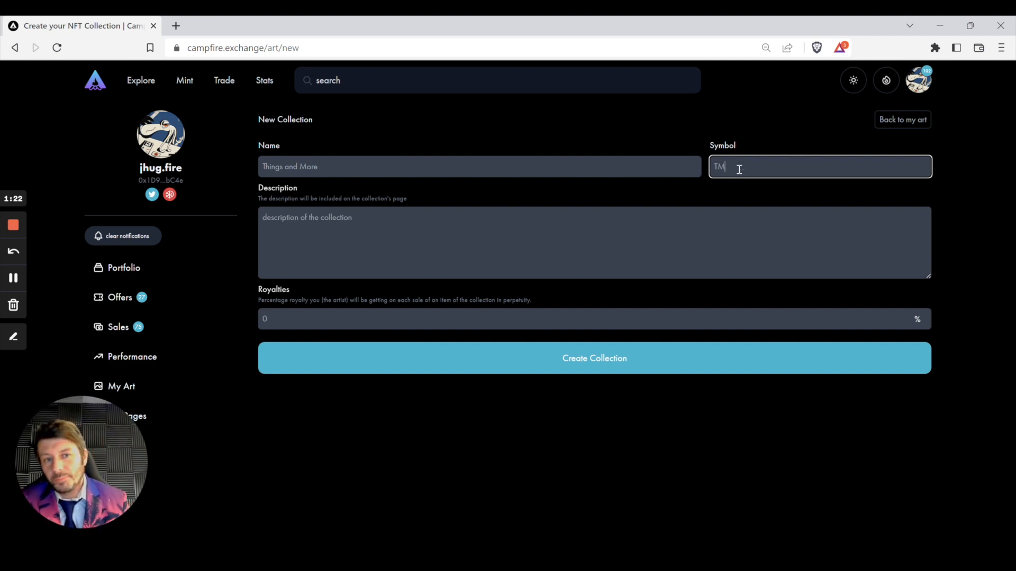
pyautogui.click(516, 219)
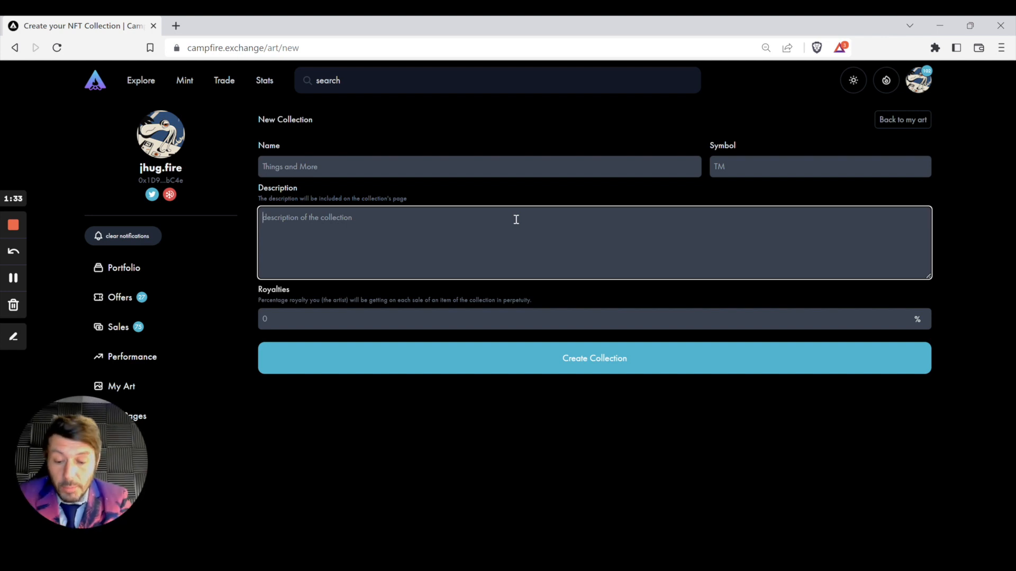
# Step: Describe the collection as a series of illustrations by the artist, correcting 'Seires' to 'Series'
pyautogui.write('Seires ')
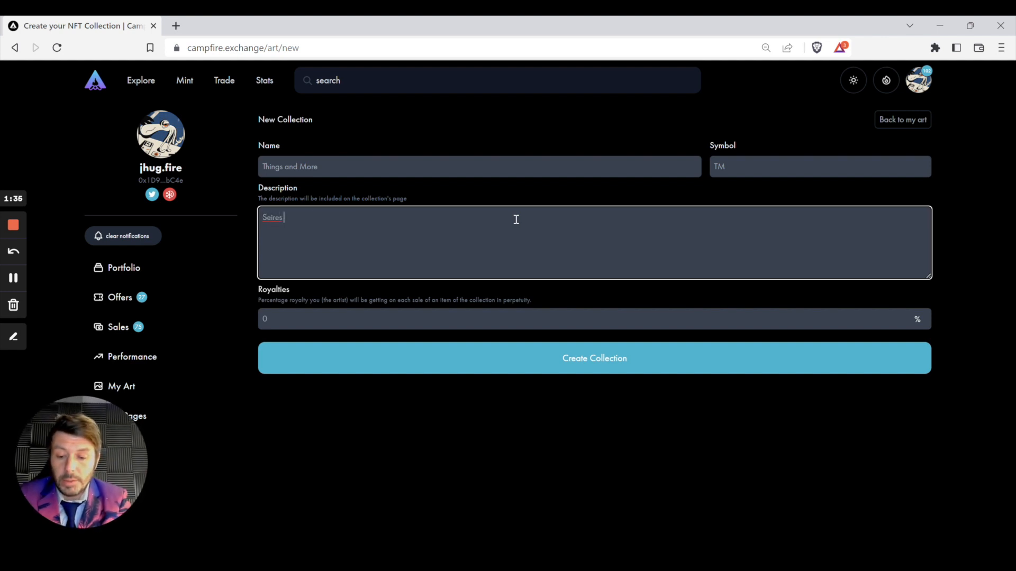
pyautogui.write('of t10')
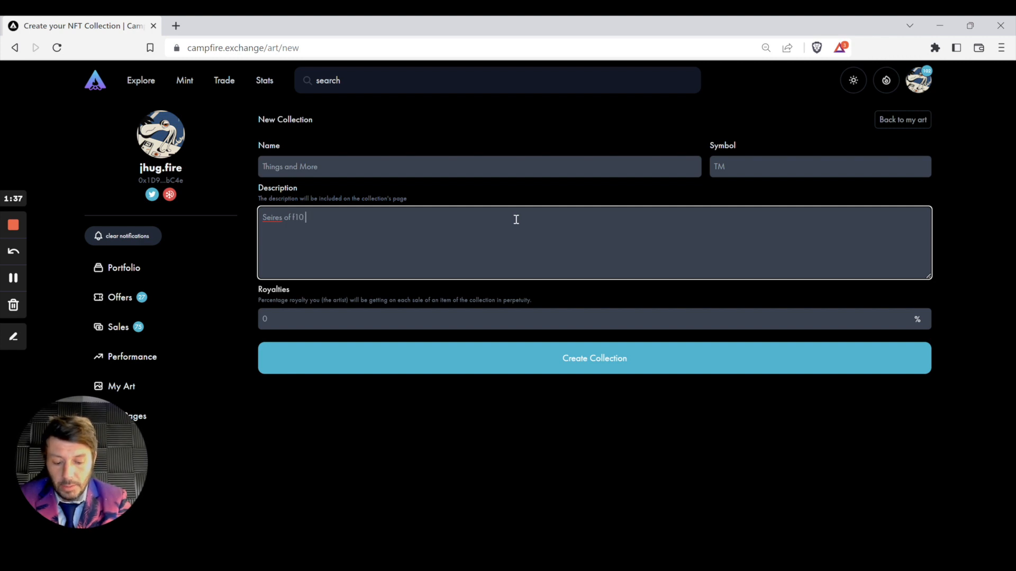
pyautogui.write(' i')
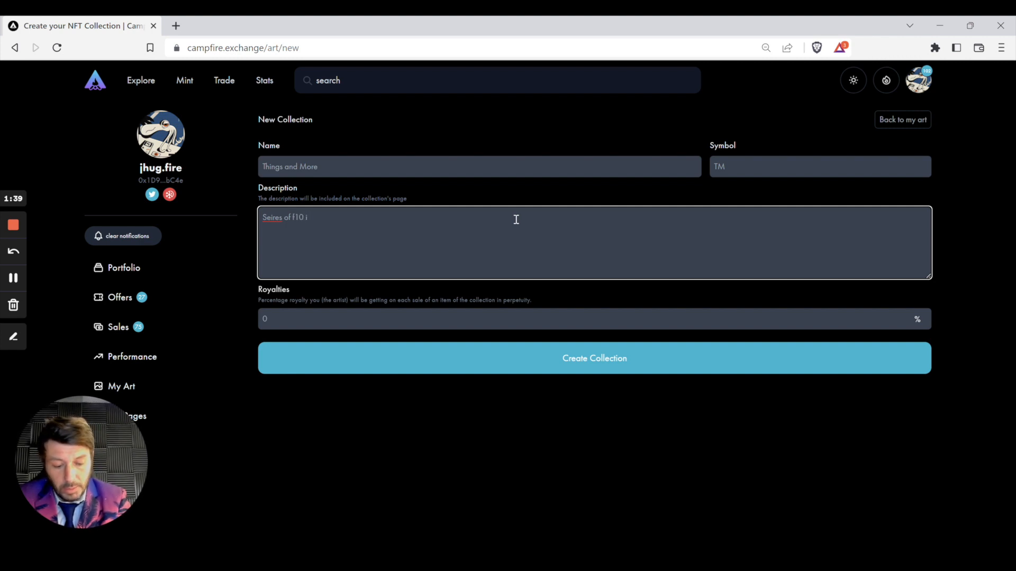
pyautogui.write('llust')
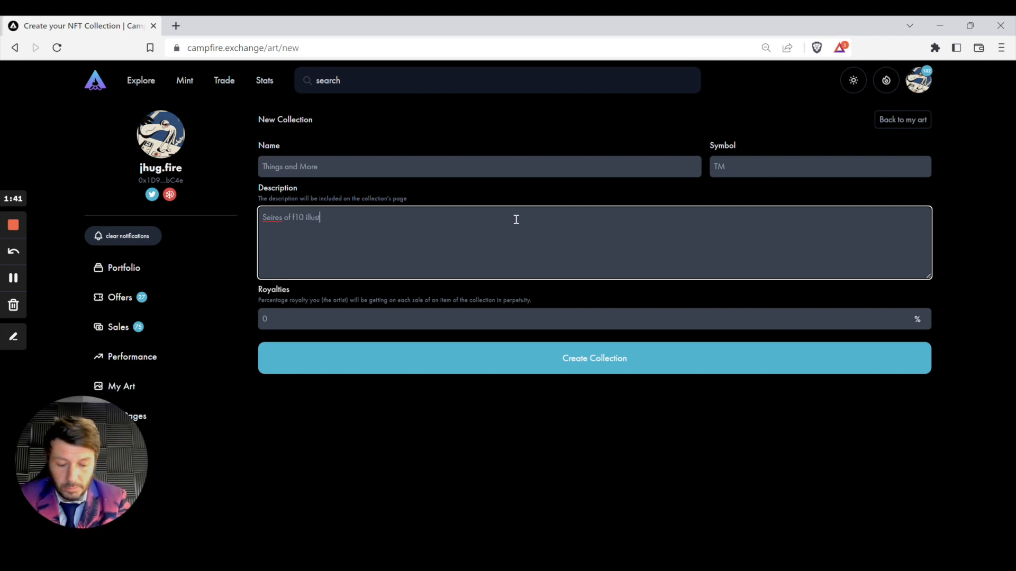
pyautogui.write('rations')
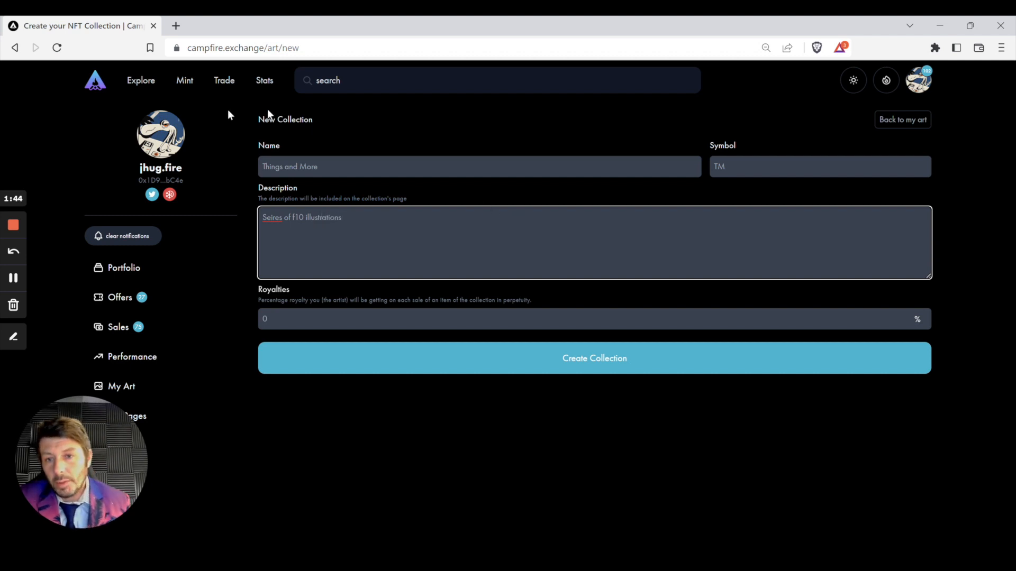
pyautogui.rightClick(269, 218)
pyautogui.click(305, 235)
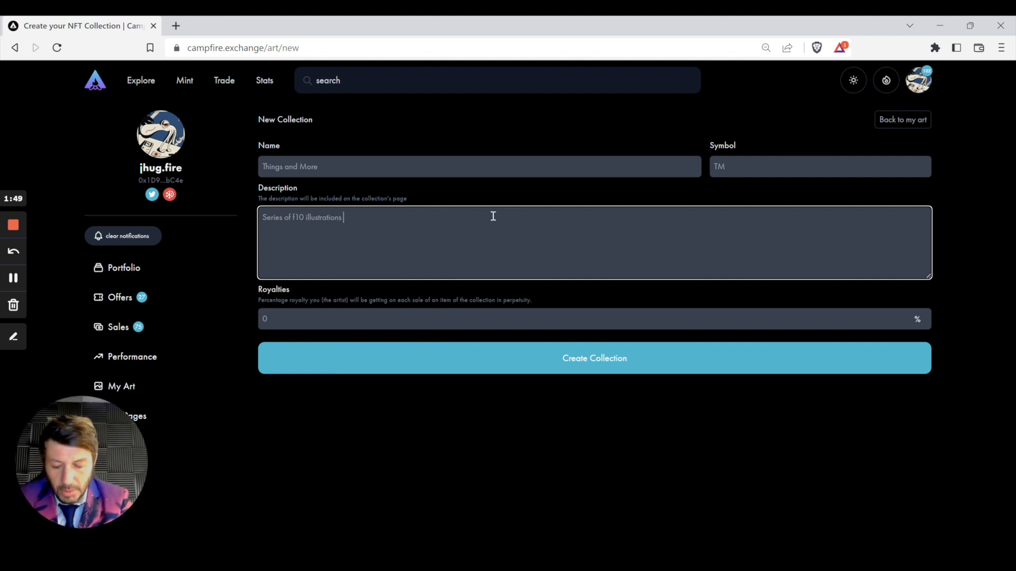
pyautogui.write('created ')
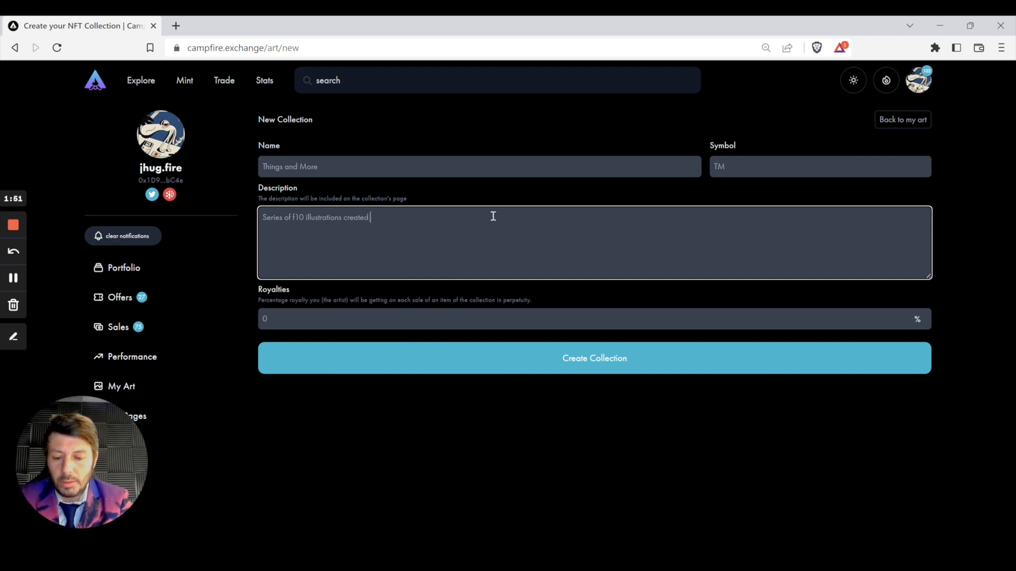
pyautogui.write('by ar')
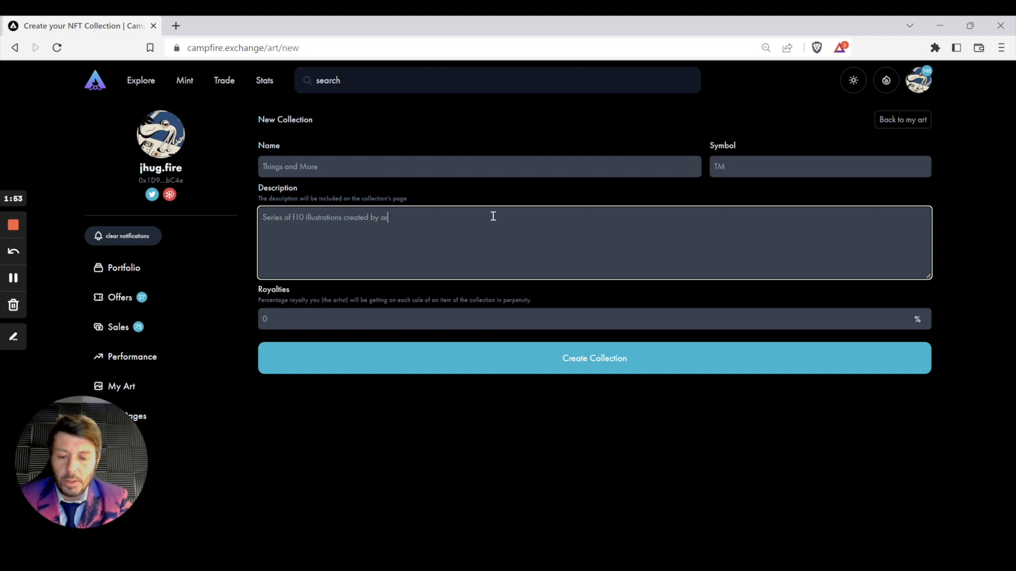
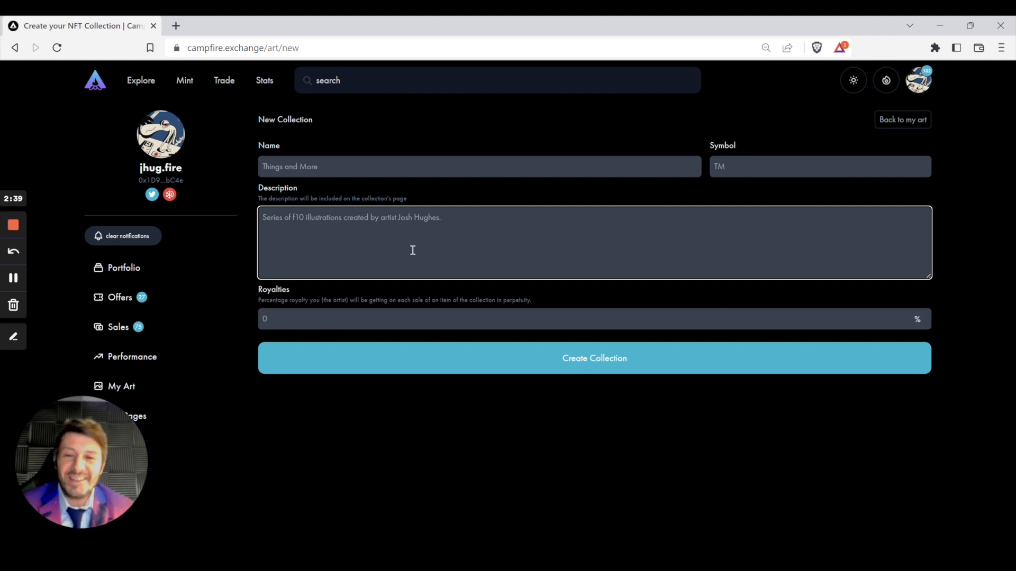
# Step: Enter 8 in the Royalties field for an 8% royalty
pyautogui.click(320, 314)
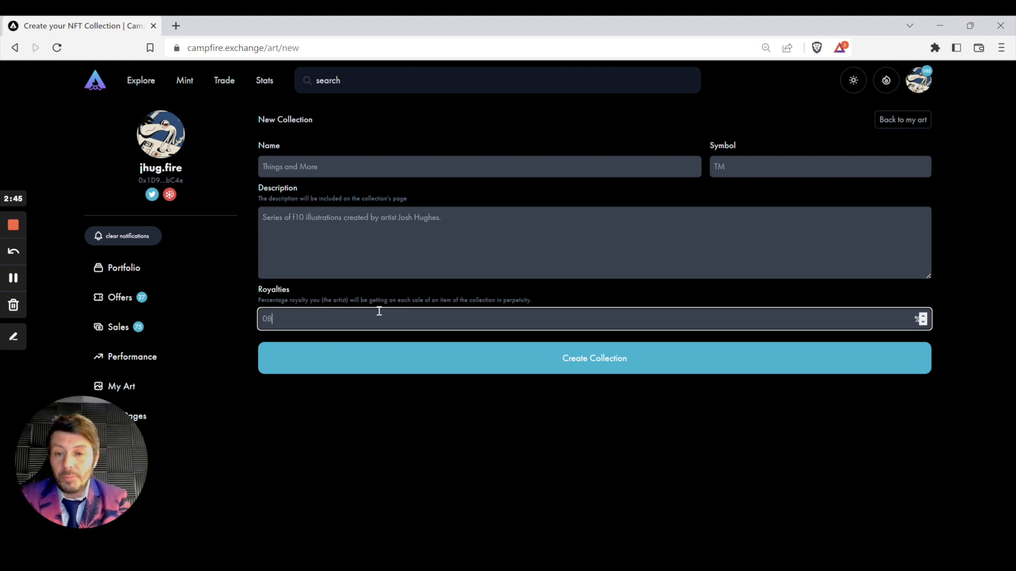
pyautogui.write('8')
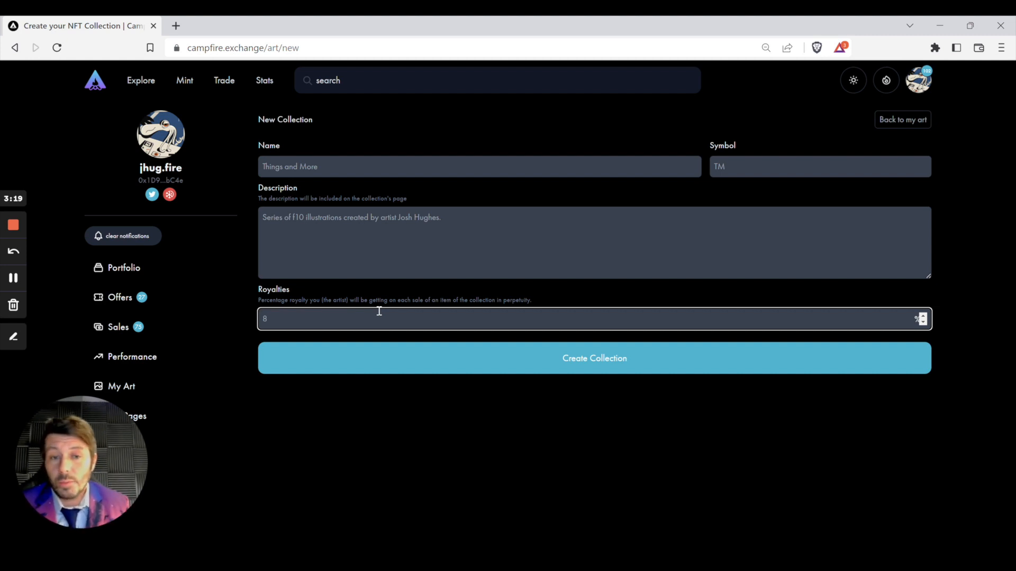
# Step: Submit the new collection and confirm the creation transaction in MetaMask
pyautogui.click(572, 364)
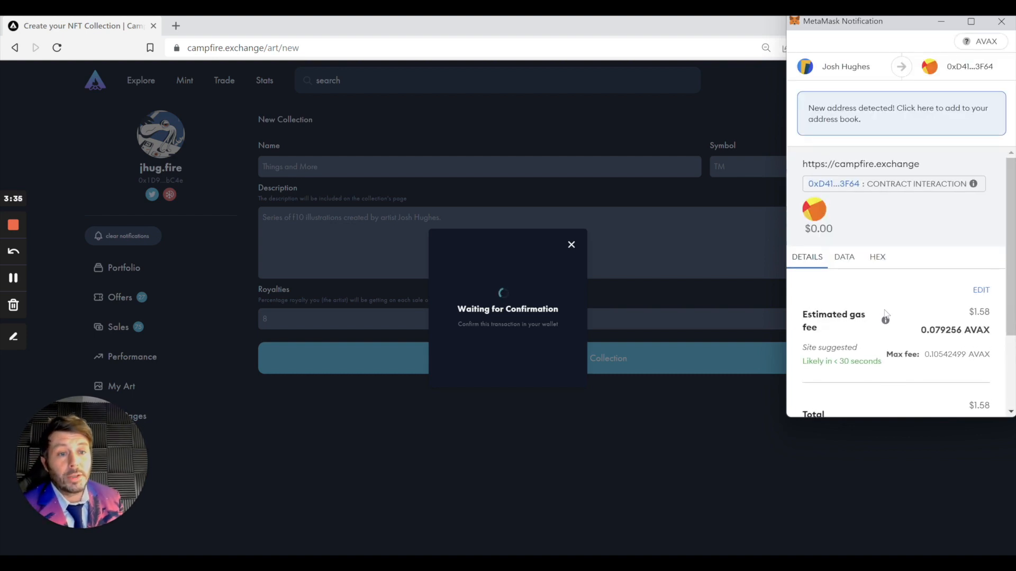
pyautogui.scroll(-2, 883, 316)
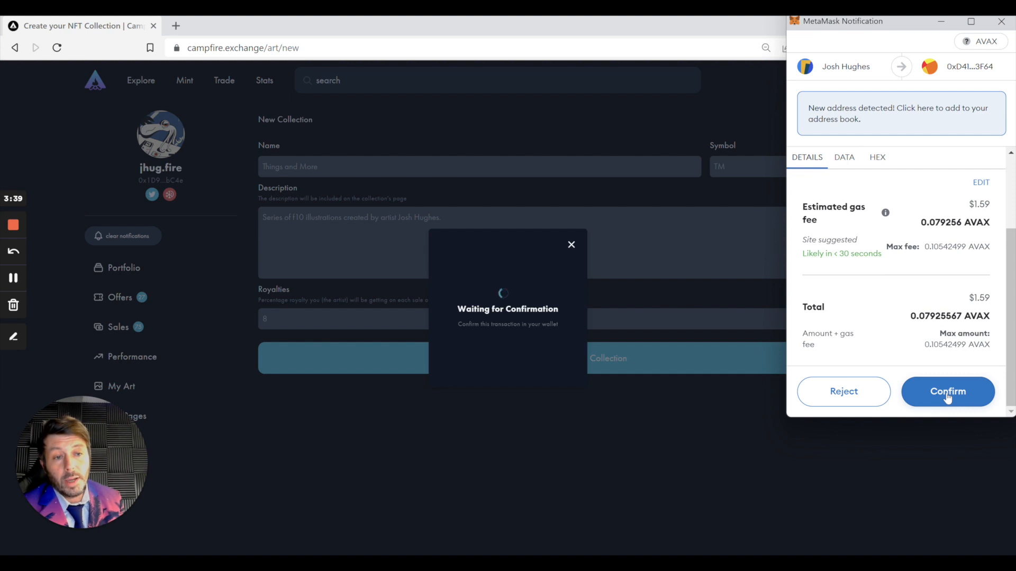
pyautogui.click(948, 398)
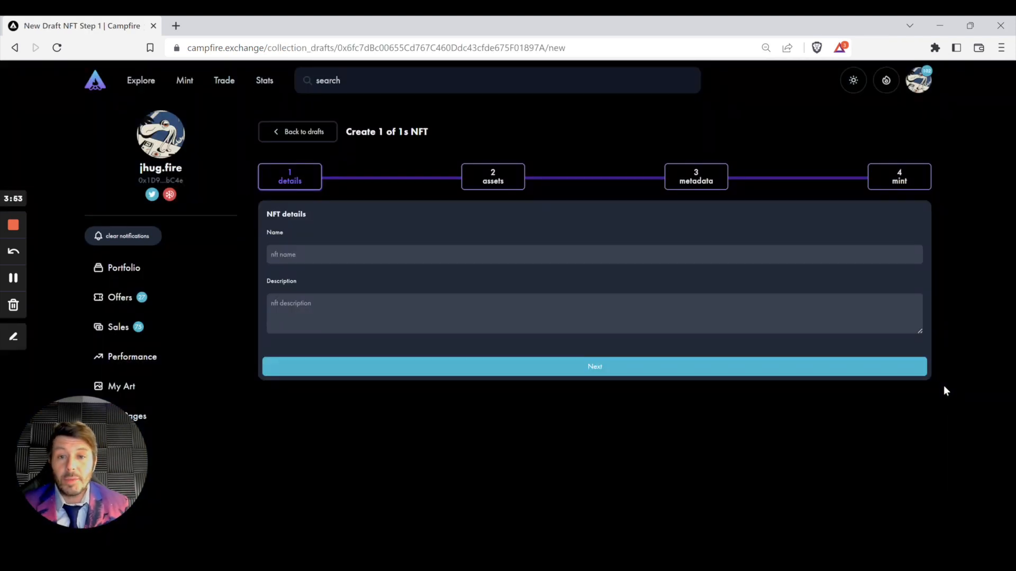
# Step: Enter 'Tire' in the 1-of-1 NFT's Name field
pyautogui.click(341, 254)
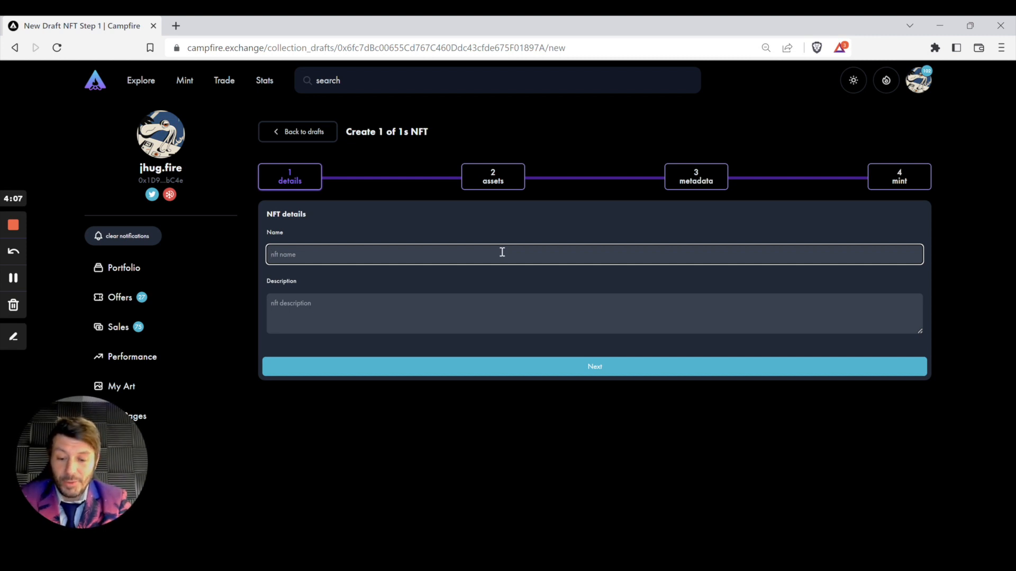
pyautogui.write('Tire')
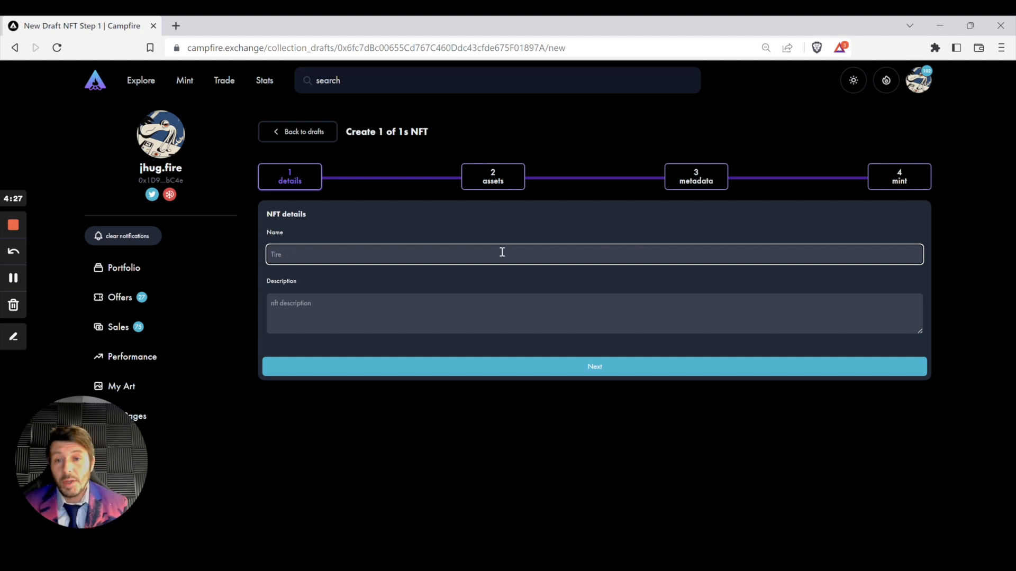
pyautogui.click(508, 305)
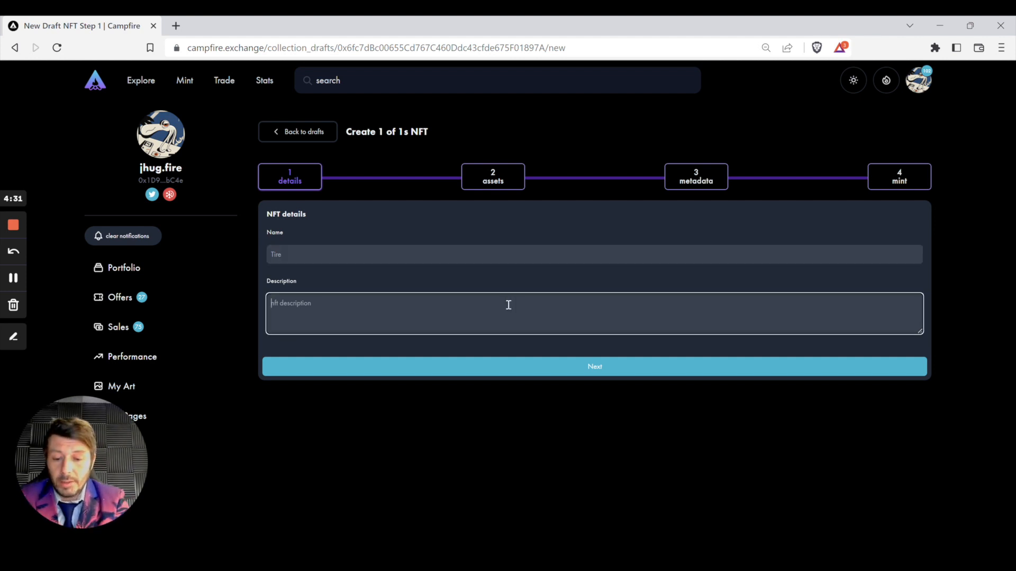
# Step: Write the description 'This is a tire, we are not trying to invent the wheel here', fixing typos
pyautogui.write('T')
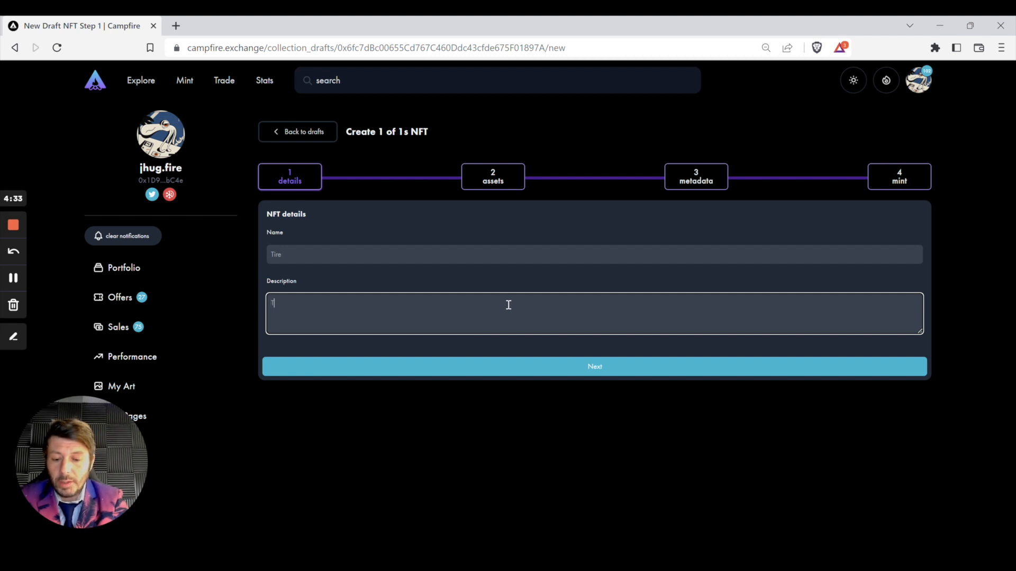
pyautogui.write('his is a')
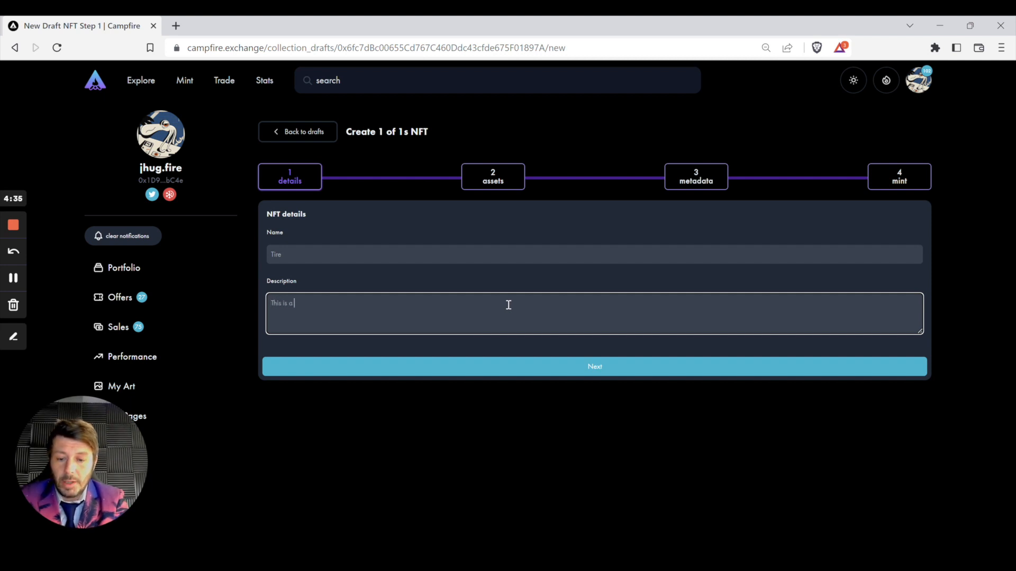
pyautogui.write(' tire')
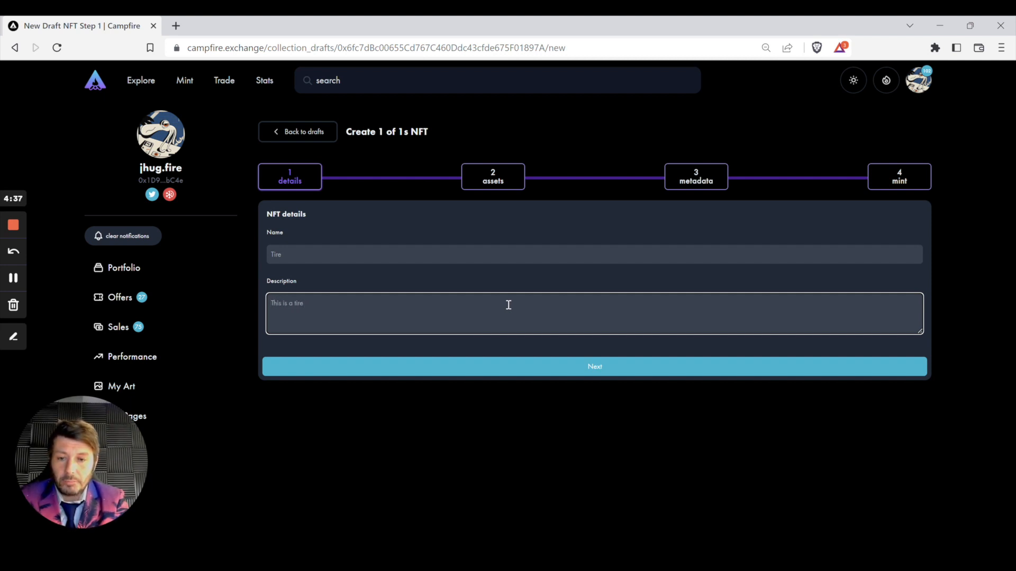
pyautogui.write(', ')
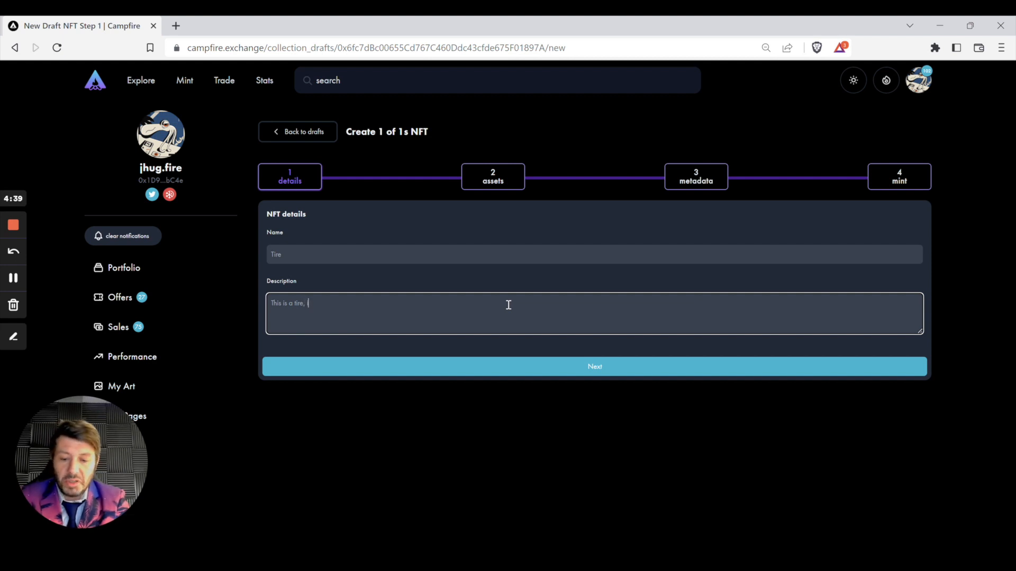
pyautogui.write('it is some')
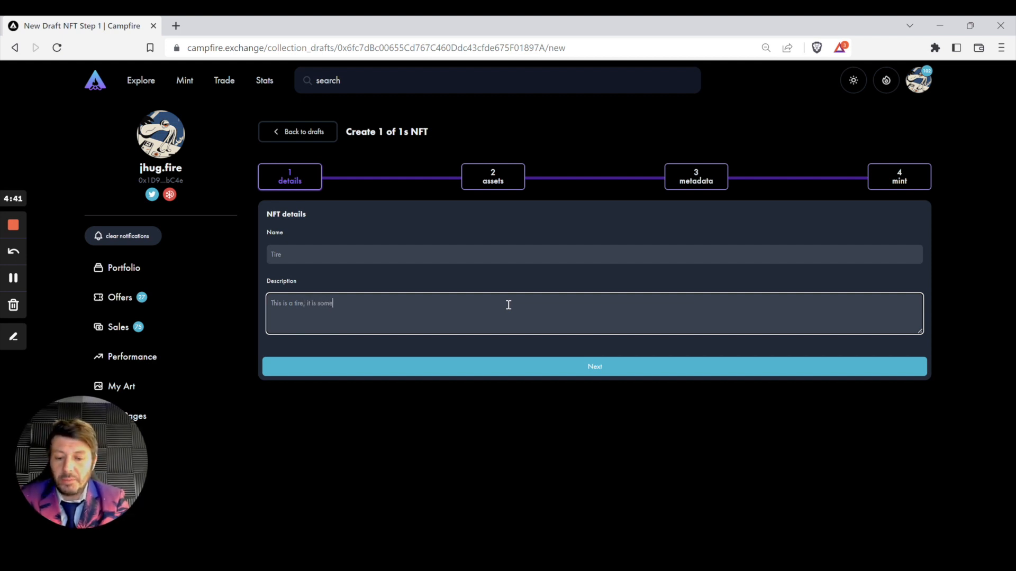
pyautogui.write('thing')
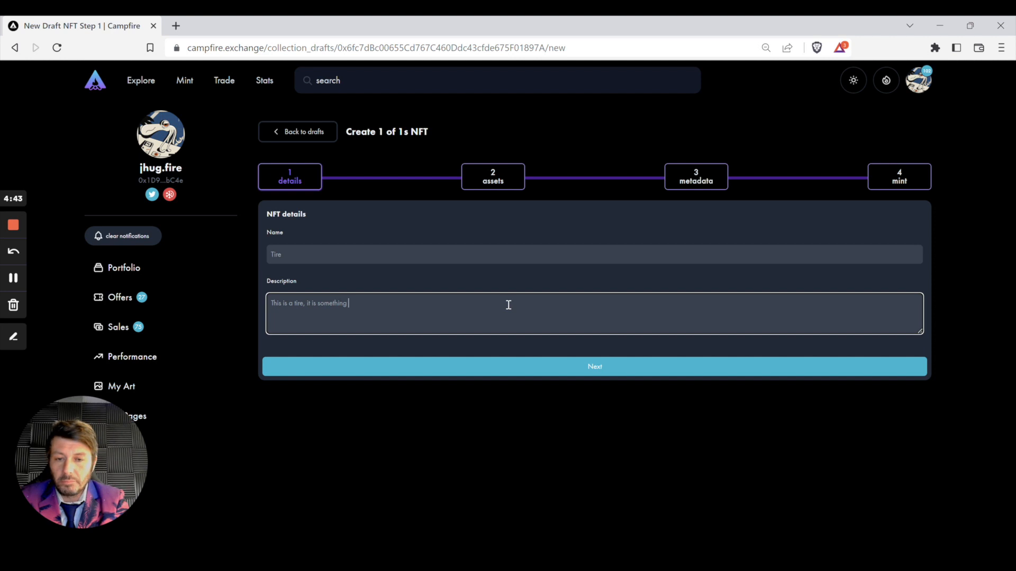
pyautogui.write(' p')
pyautogui.press('BackSpace')
pyautogui.press('BackSpace')
pyautogui.press('BackSpace')
pyautogui.press('BackSpace')
pyautogui.press('BackSpace')
pyautogui.press('BackSpace')
pyautogui.press('BackSpace')
pyautogui.press('BackSpace')
pyautogui.press('BackSpace')
pyautogui.press('BackSpace')
pyautogui.press('BackSpace')
pyautogui.press('BackSpace')
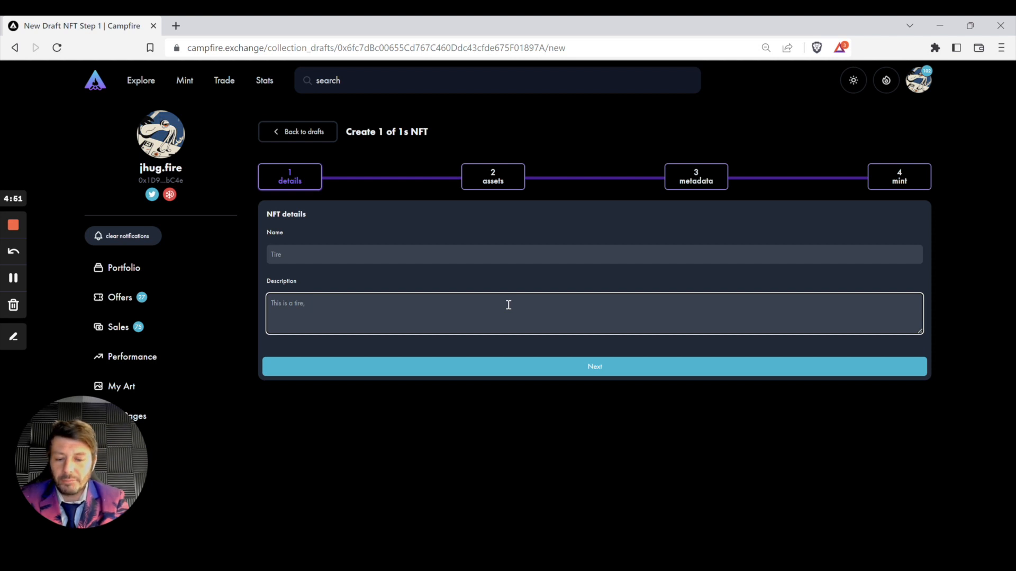
pyautogui.press('BackSpace')
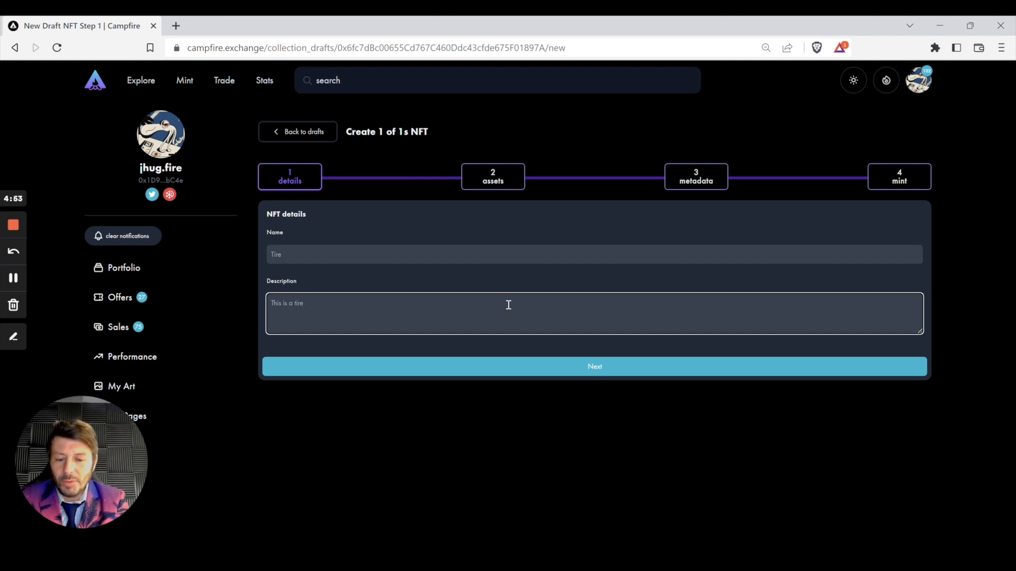
pyautogui.write('we are')
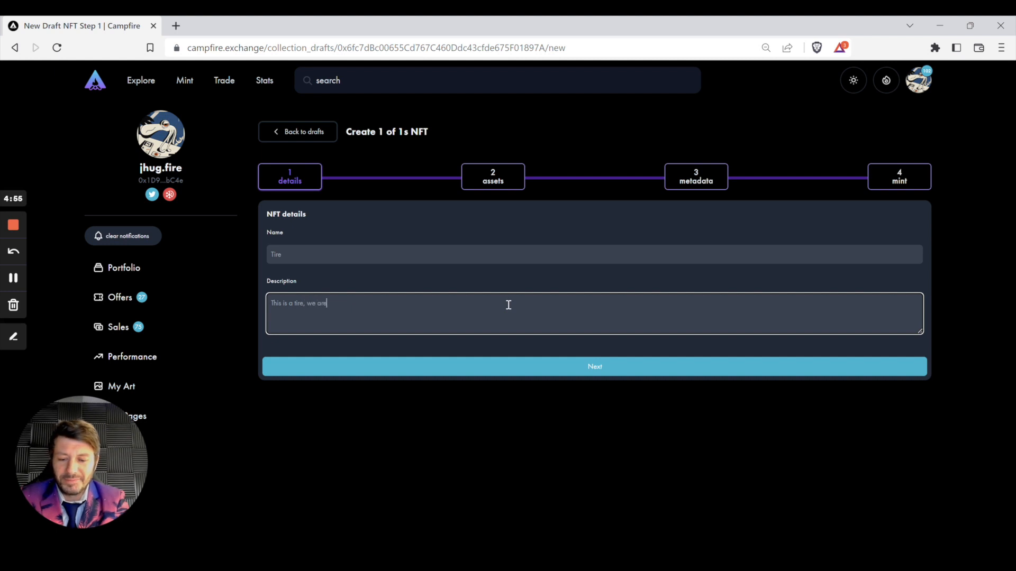
pyautogui.write(' not r')
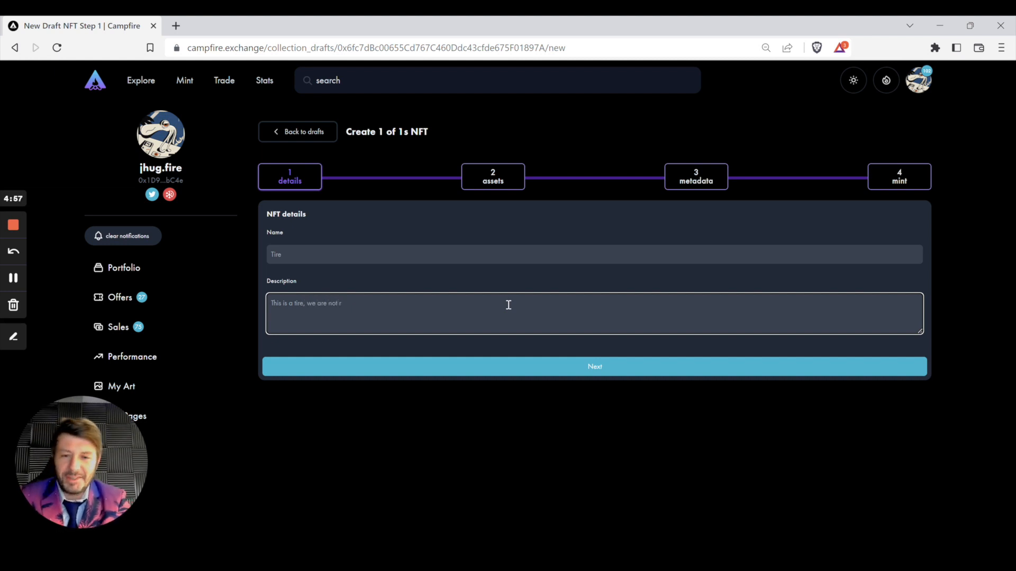
pyautogui.press('BackSpace')
pyautogui.write('trying to')
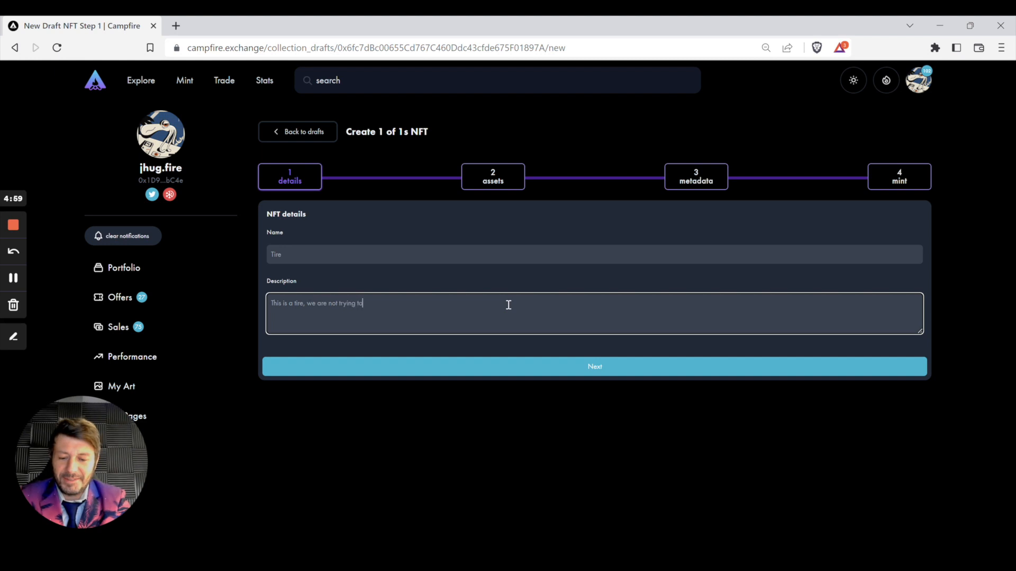
pyautogui.write(' invent the ')
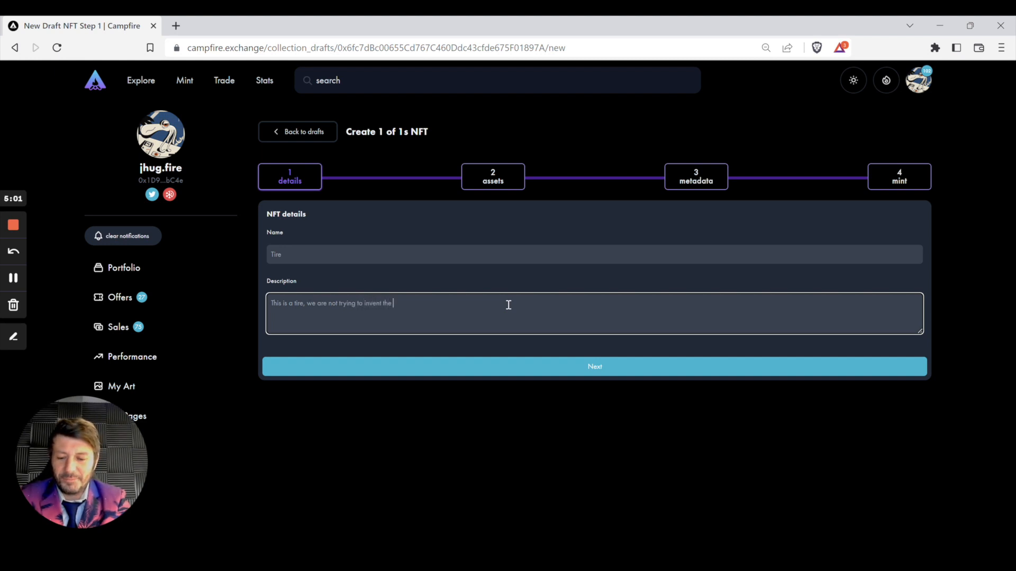
pyautogui.write('wheel here')
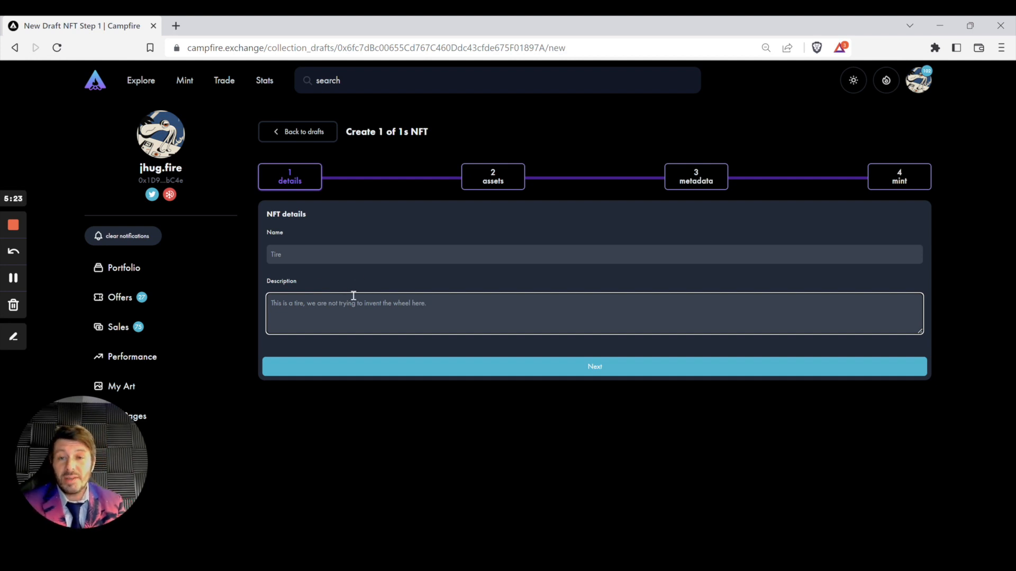
# Step: Save the NFT details and continue to the assets step
pyautogui.click(565, 374)
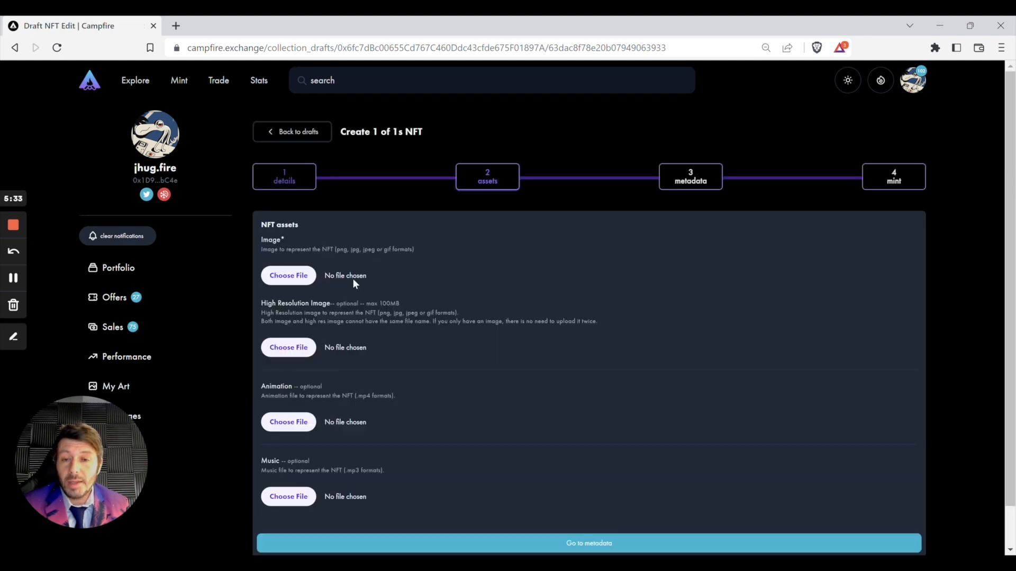
pyautogui.scroll(-1, 341, 301)
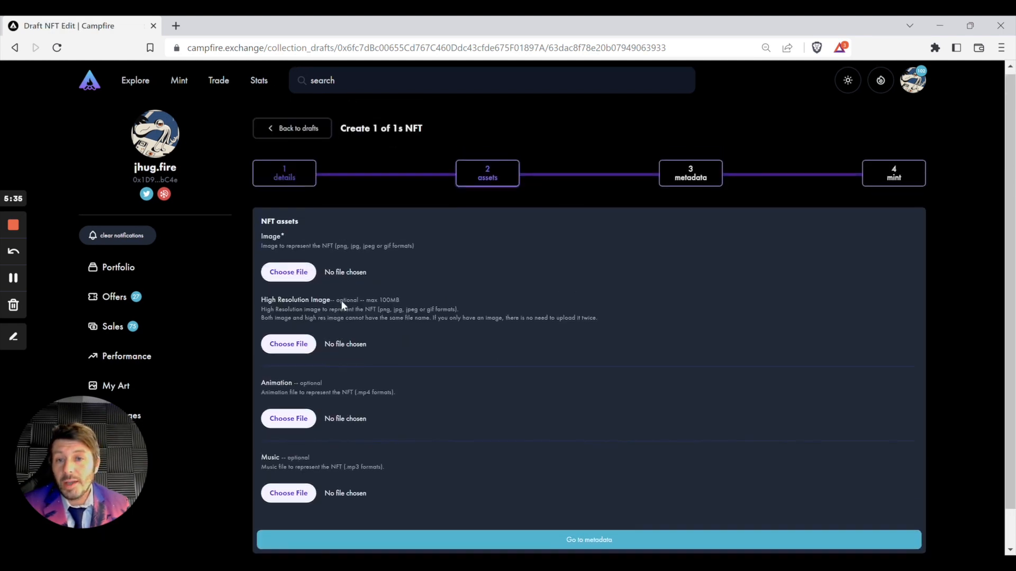
pyautogui.scroll(-2, 341, 301)
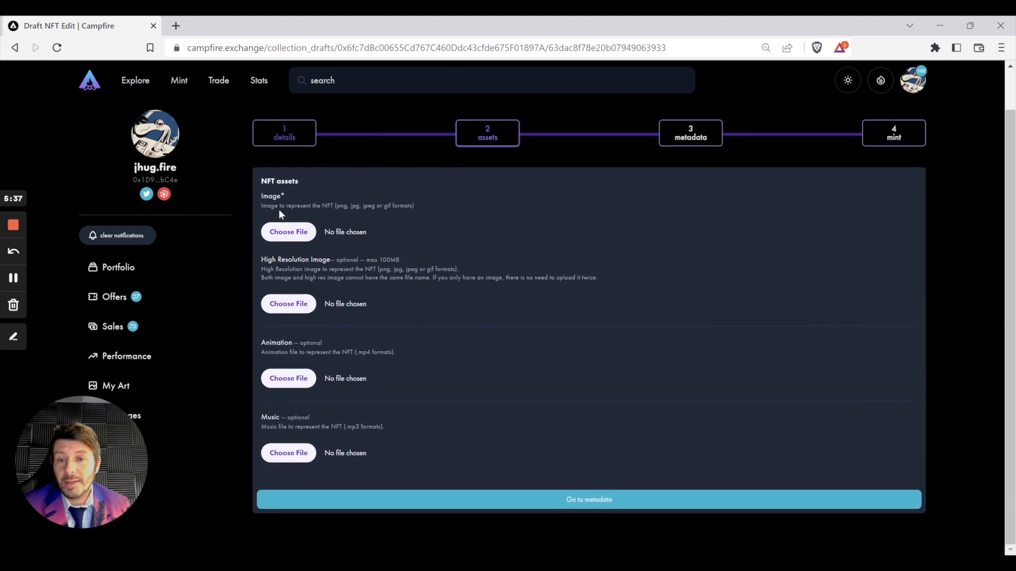
# Step: Upload tire.png from the New Cuddle Bits folder as the NFT's main image
pyautogui.click(298, 236)
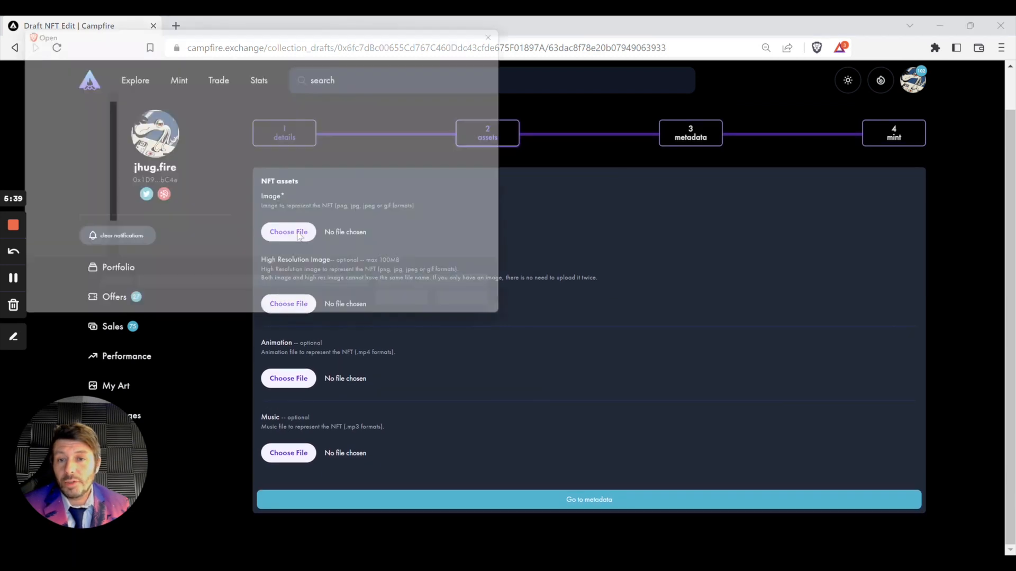
pyautogui.click(63, 160)
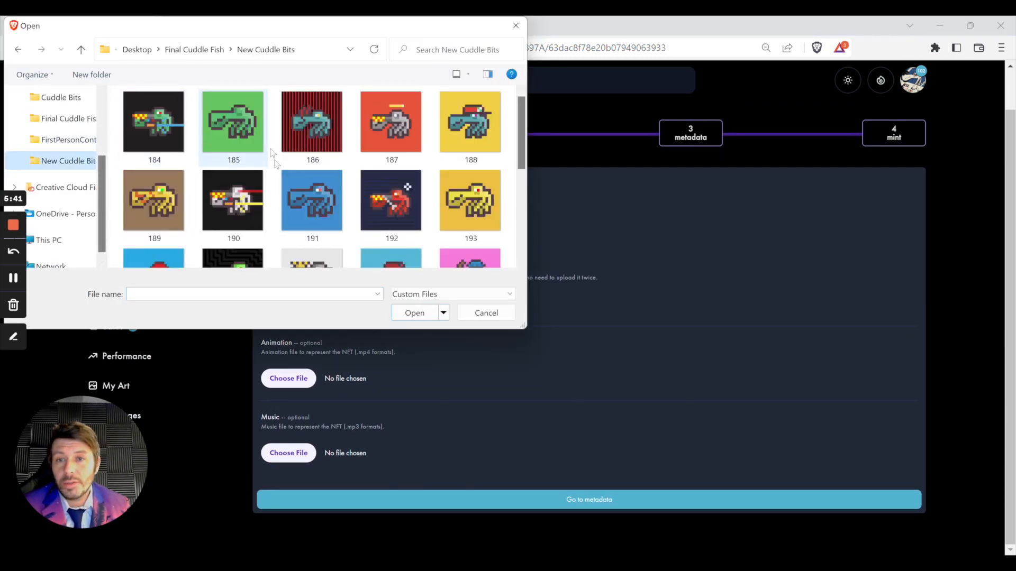
pyautogui.scroll(-5, 273, 159)
pyautogui.scroll(2, 370, 201)
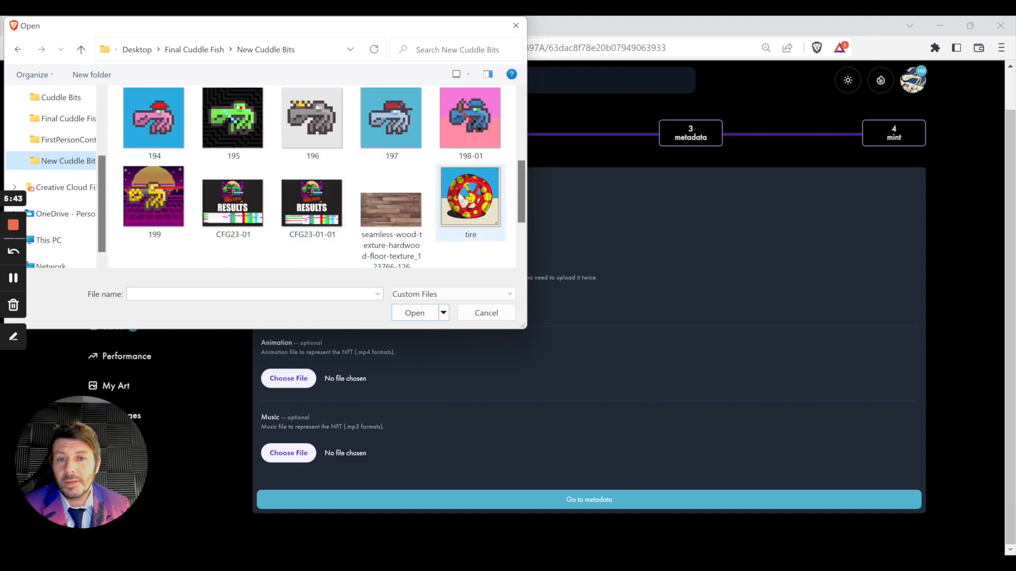
pyautogui.scroll(2, 371, 158)
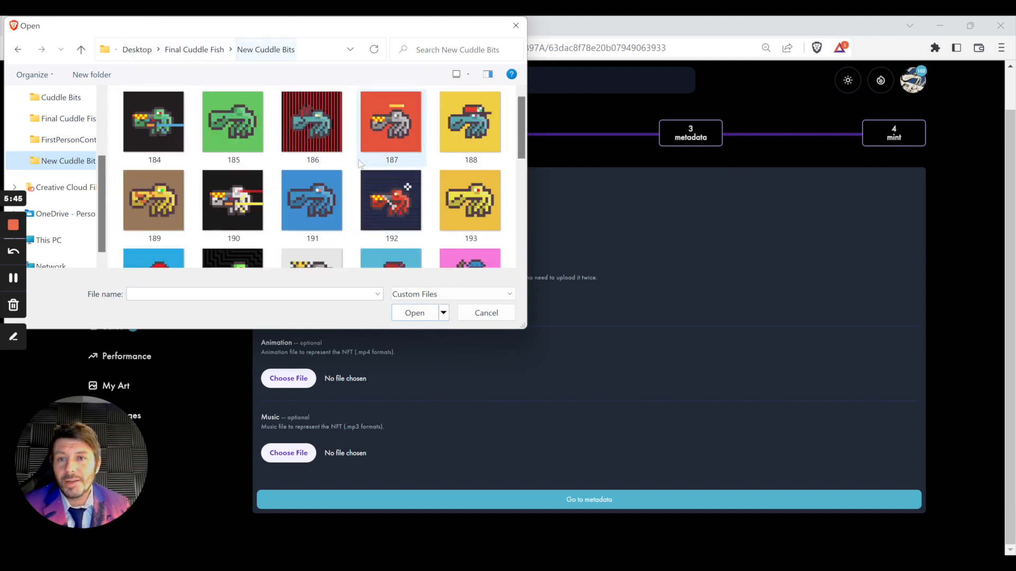
pyautogui.scroll(-3, 360, 163)
pyautogui.click(469, 122)
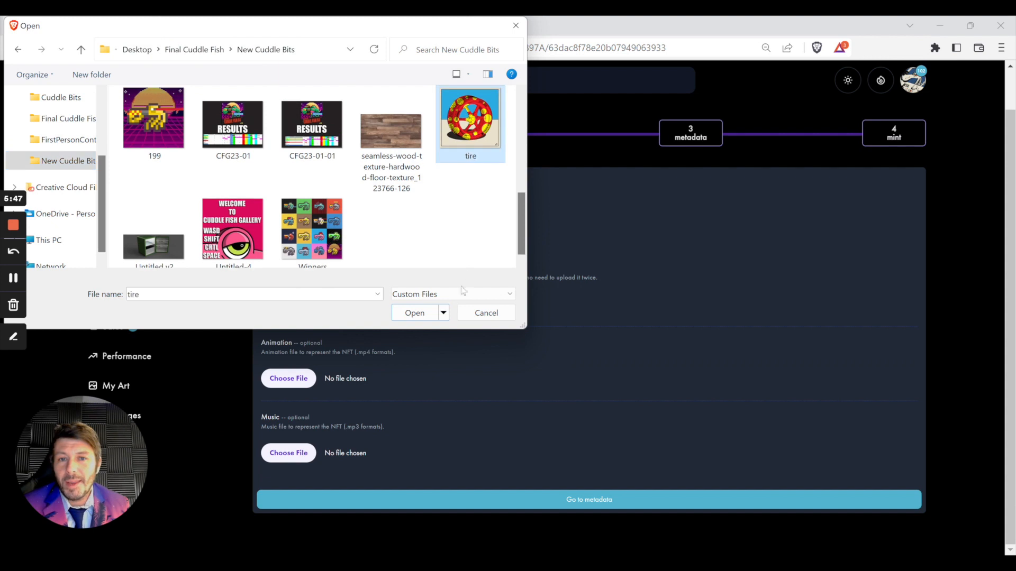
pyautogui.click(418, 312)
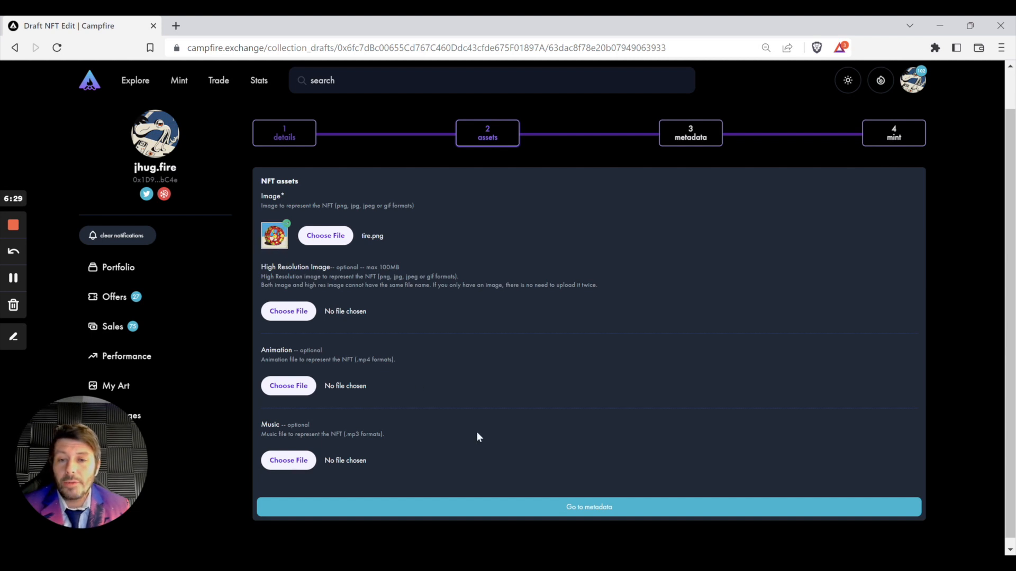
# Step: Go to the metadata step and name the first trait Tire
pyautogui.click(580, 509)
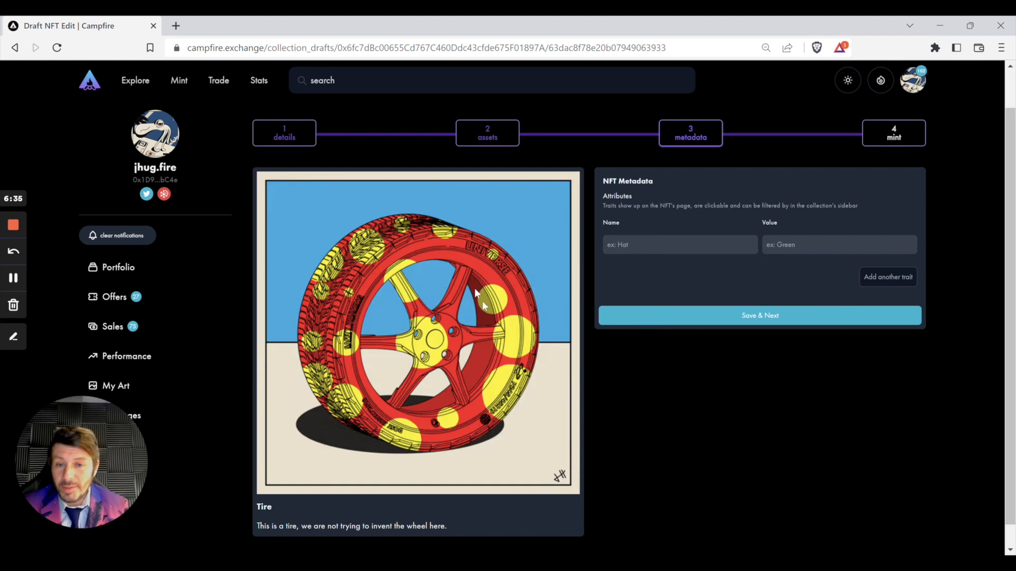
pyautogui.click(651, 246)
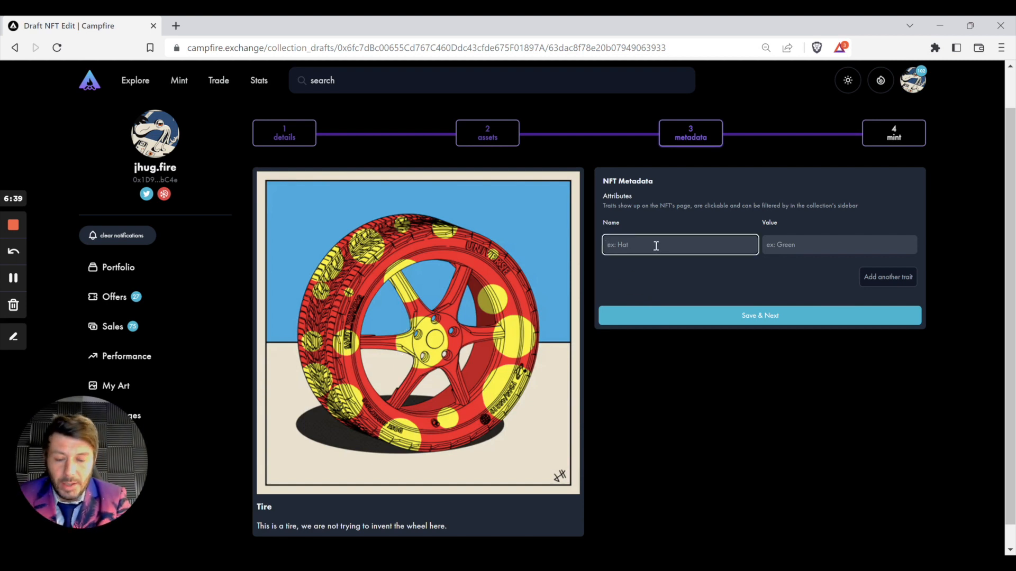
pyautogui.write('T')
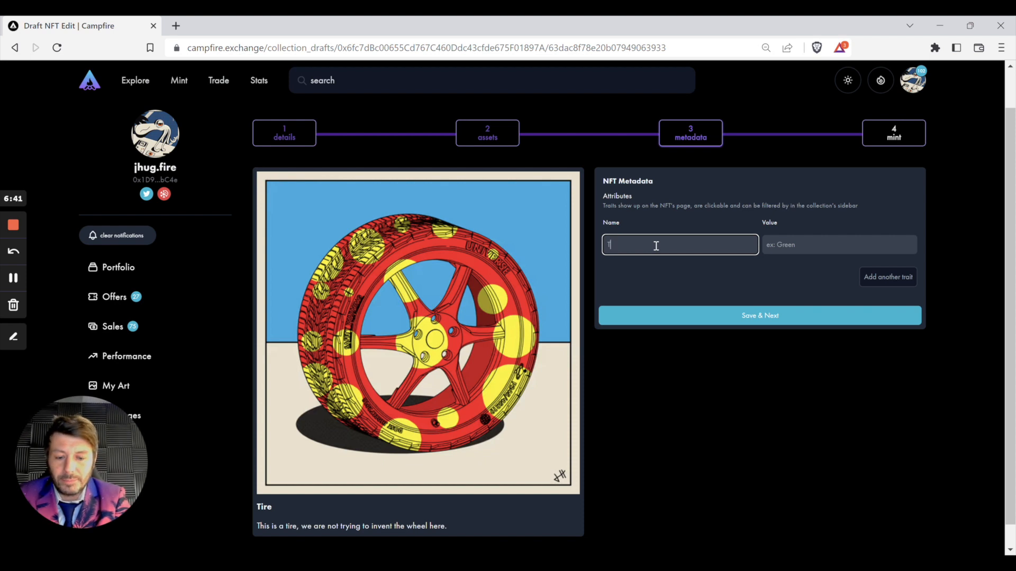
pyautogui.write('uire')
# Step: Give the Tire trait the value 'Yellow and red' and add an empty second trait row
pyautogui.click(809, 244)
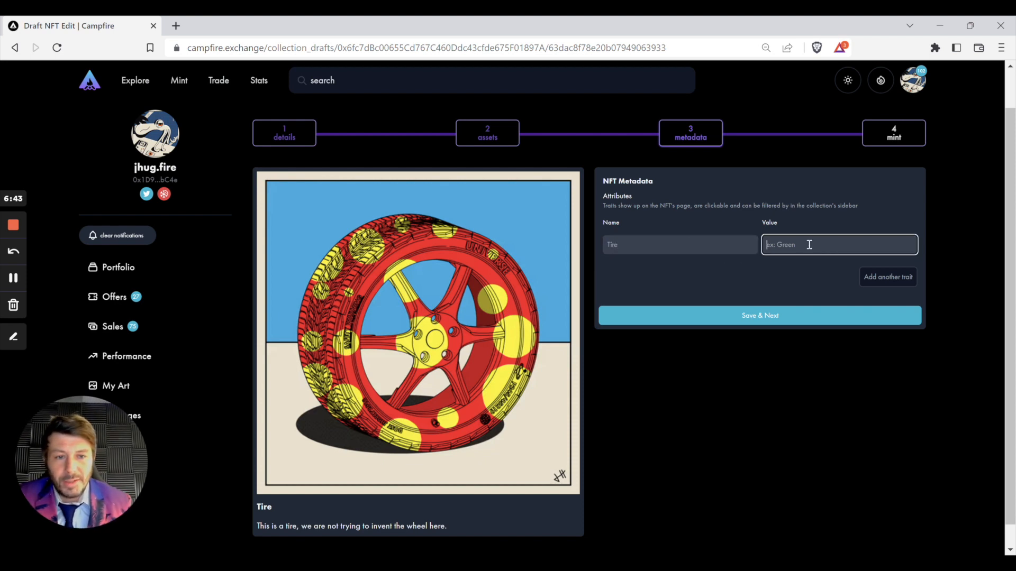
pyautogui.write('Yello')
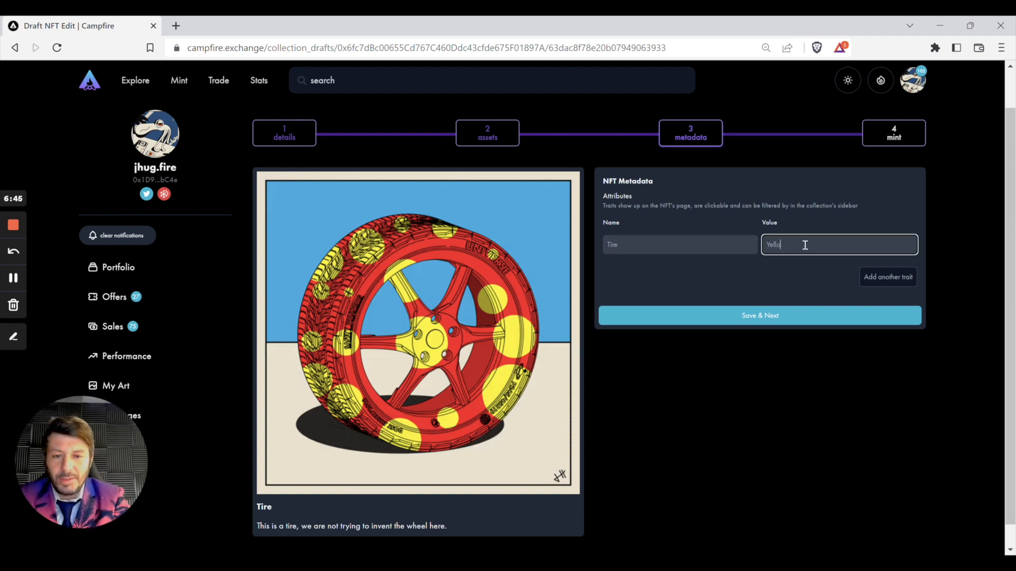
pyautogui.write('w dnd')
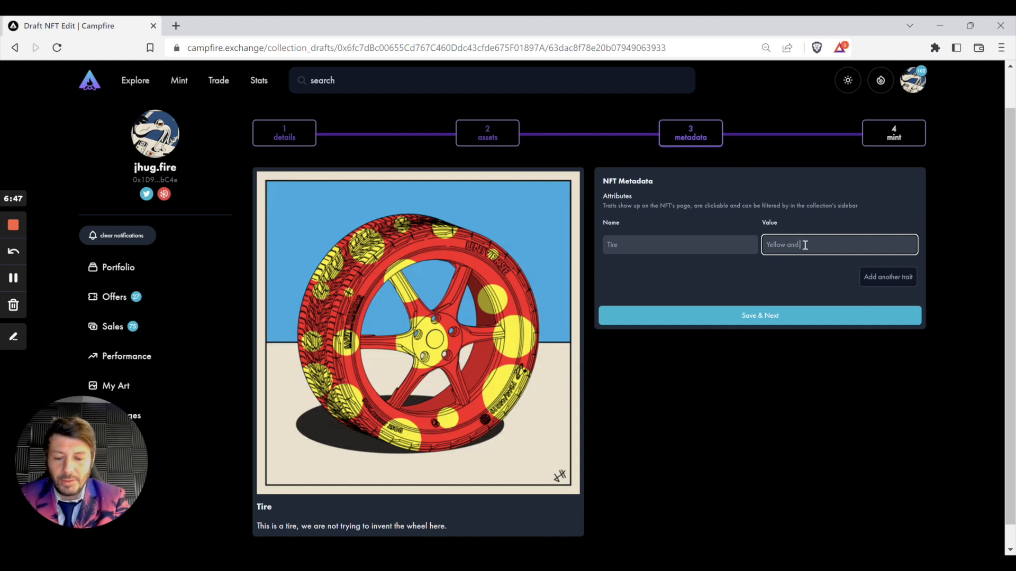
pyautogui.write(' red')
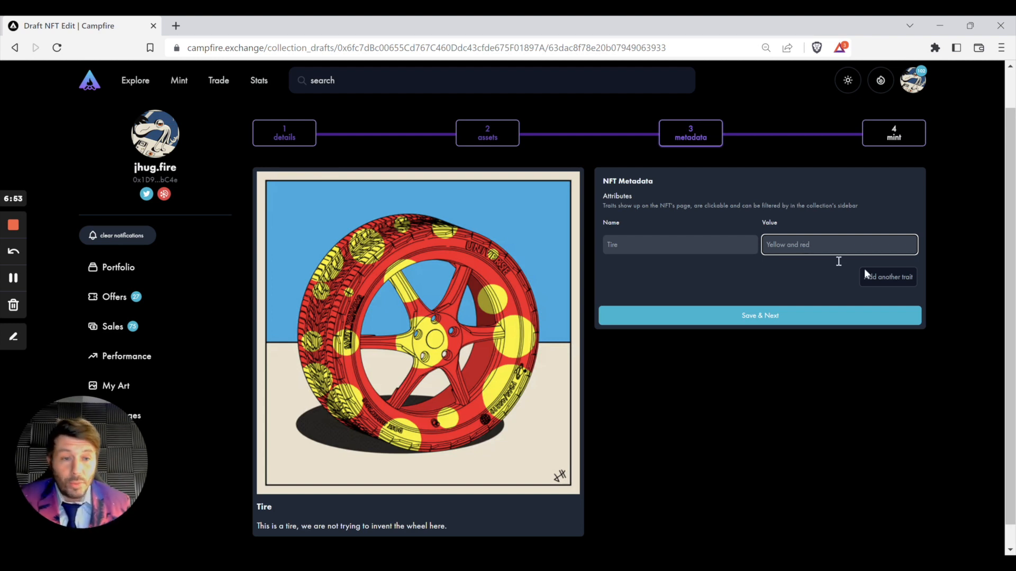
pyautogui.click(887, 278)
pyautogui.click(701, 267)
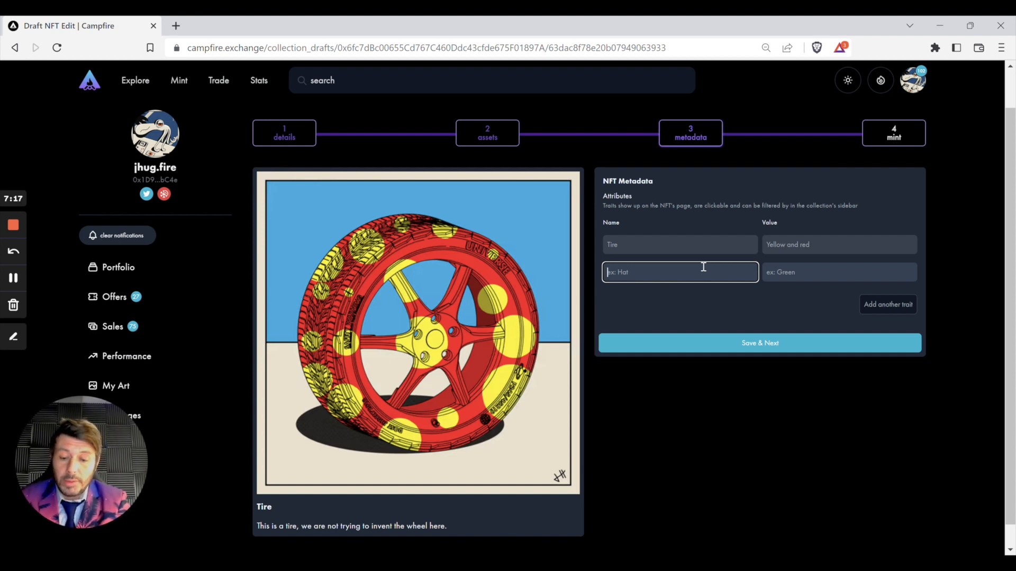
# Step: Add a second trait named Background with the value 'Blue and Light Tan'
pyautogui.write('Background')
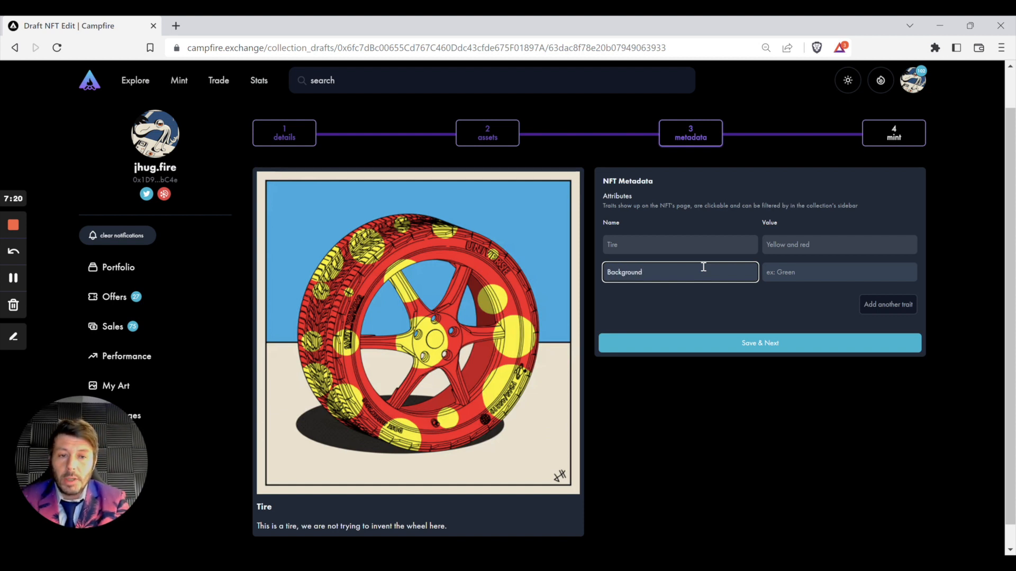
pyautogui.click(789, 268)
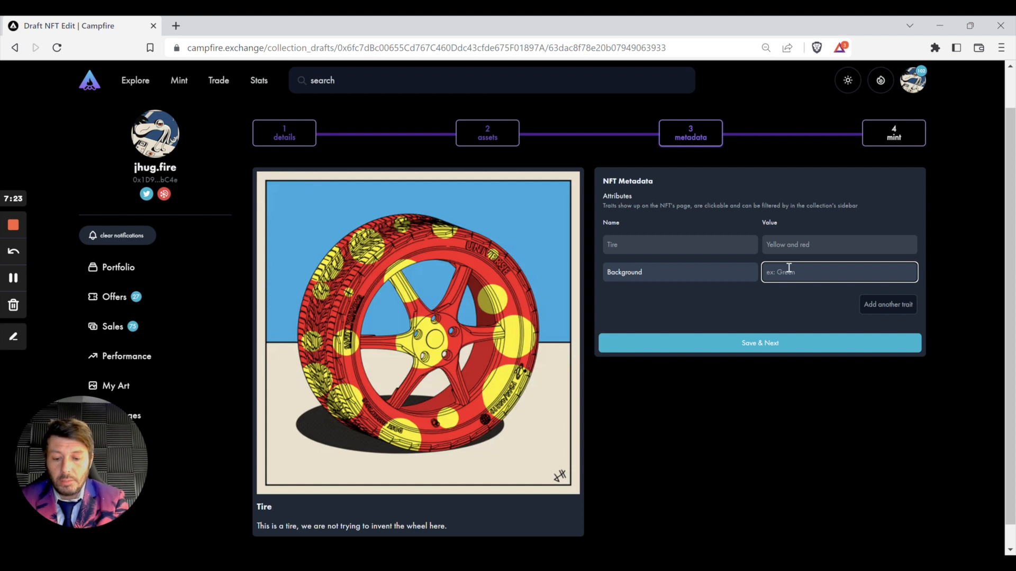
pyautogui.write('Blue and')
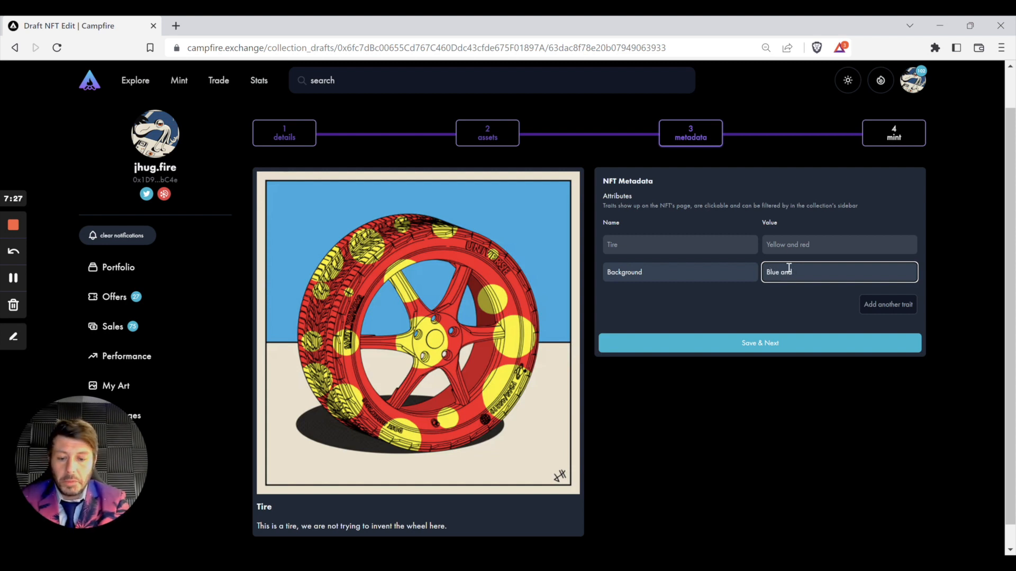
pyautogui.write(' Light tan')
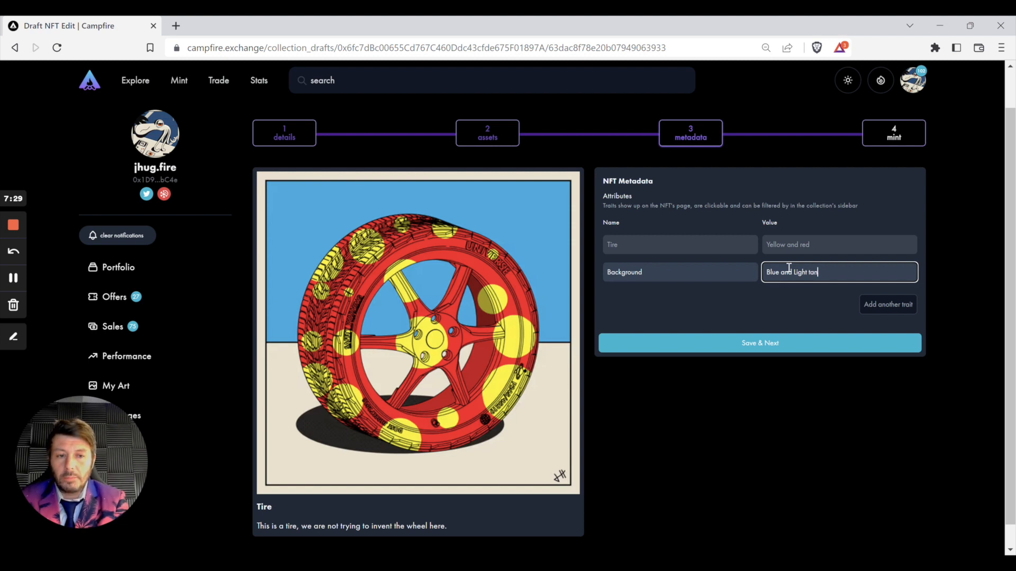
pyautogui.press('BackSpace')
pyautogui.press('BackSpace')
pyautogui.press('BackSpace')
pyautogui.press('BackSpace')
pyautogui.write('T')
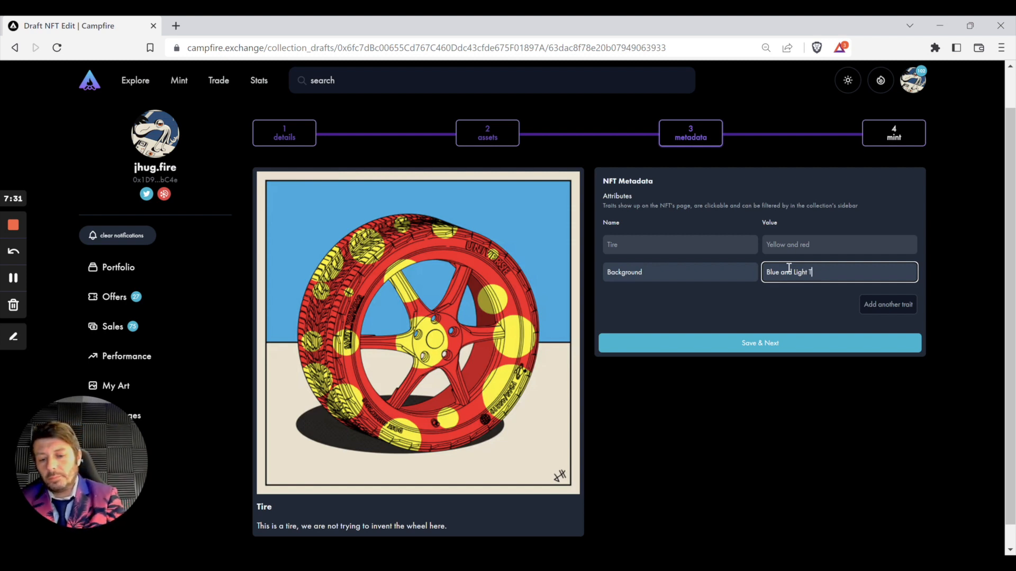
pyautogui.write('an')
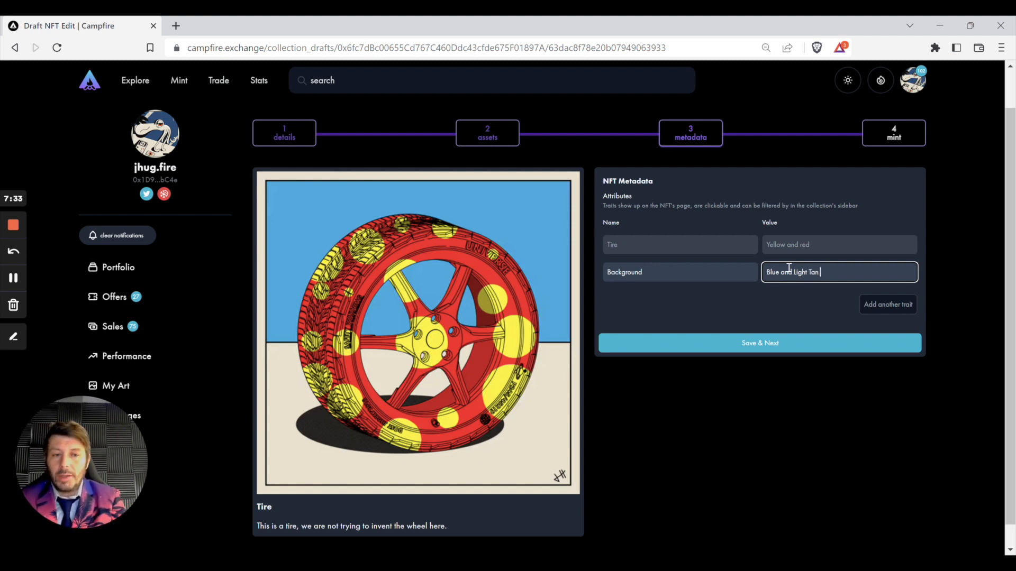
# Step: Change the Tire trait's value to 'Yellow and Red' with a capital R
pyautogui.click(801, 244)
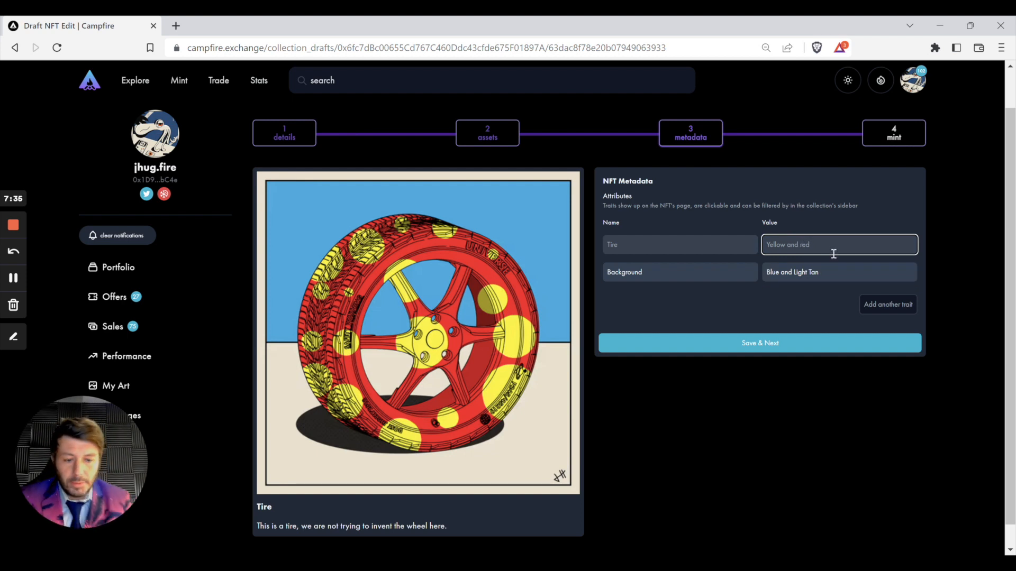
pyautogui.press('BackSpace')
pyautogui.write('R')
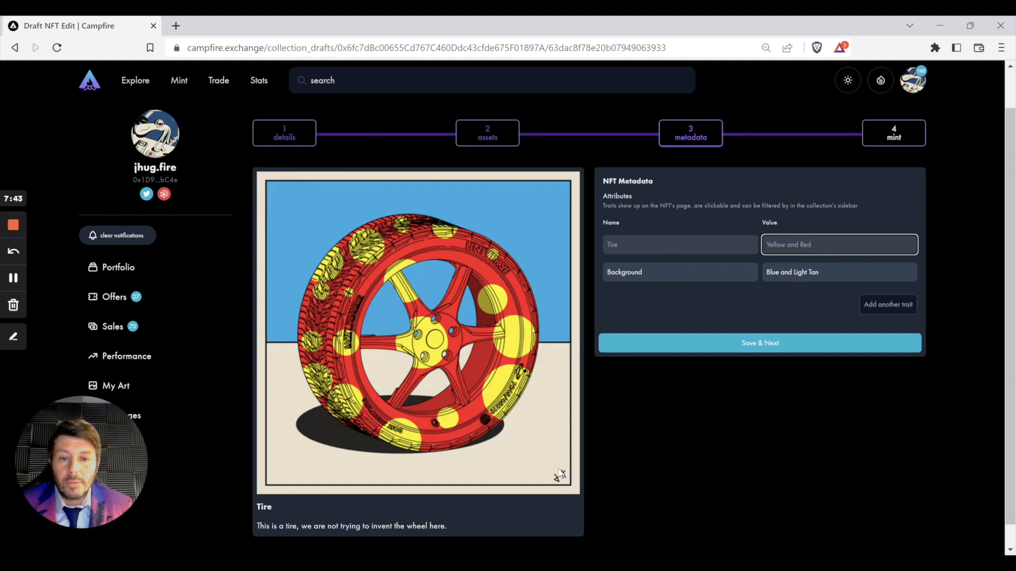
# Step: Save the Tire and Background traits, advance to step 4 'Mint & Sync', and review the preview
pyautogui.click(750, 345)
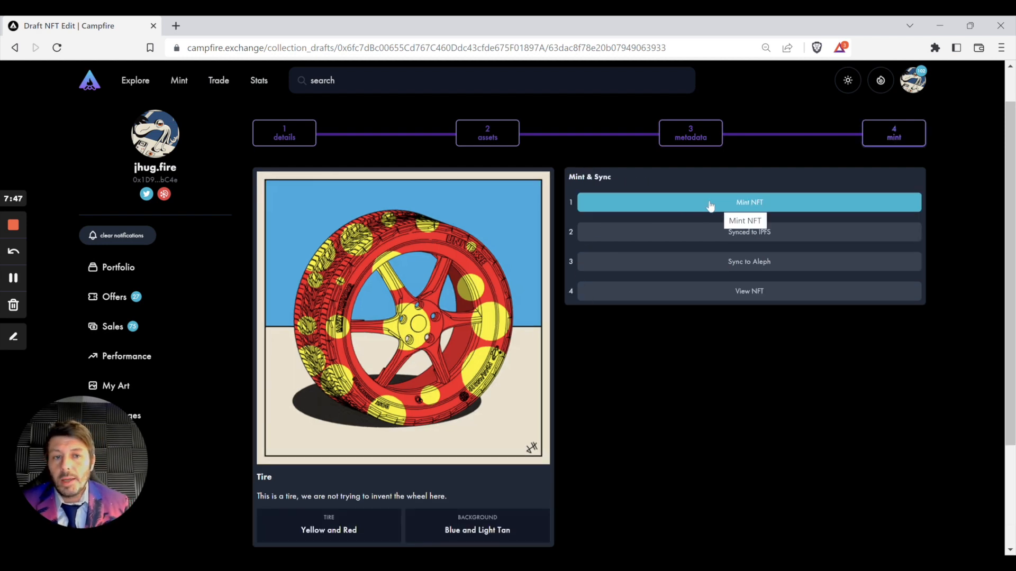
pyautogui.scroll(-1, 464, 503)
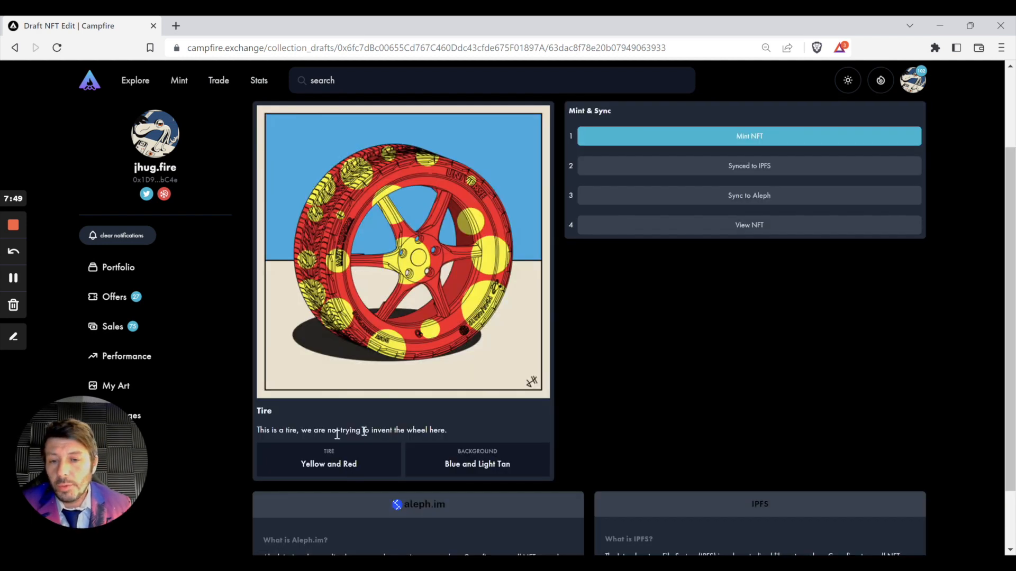
pyautogui.scroll(2, 459, 468)
pyautogui.scroll(1, 555, 314)
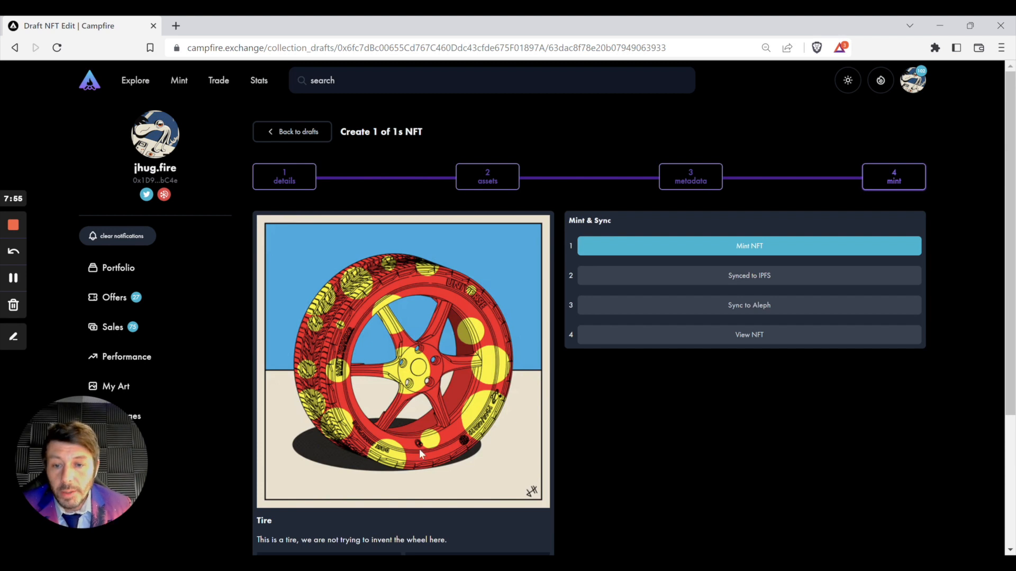
pyautogui.scroll(-1, 419, 448)
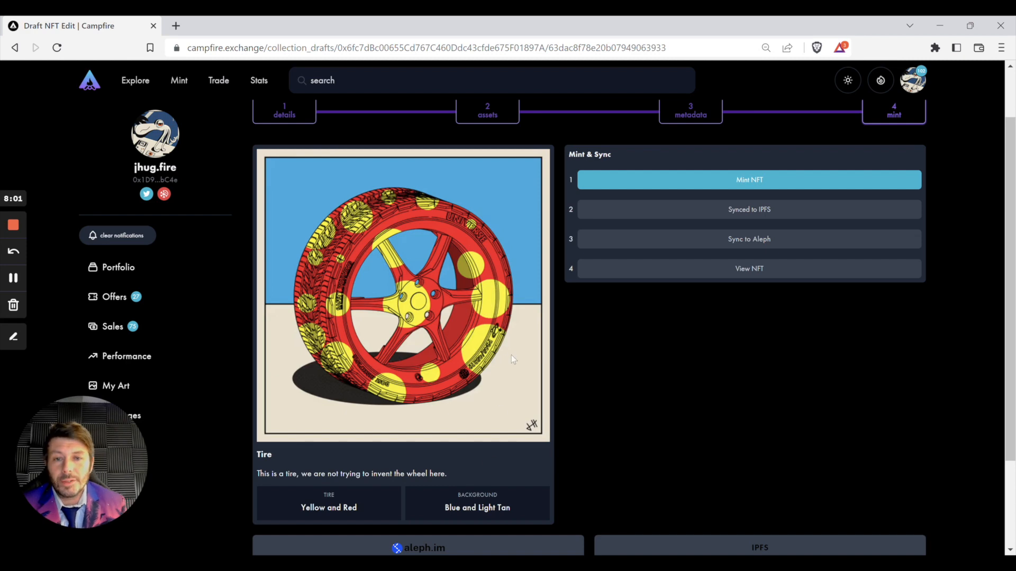
pyautogui.scroll(1, 511, 354)
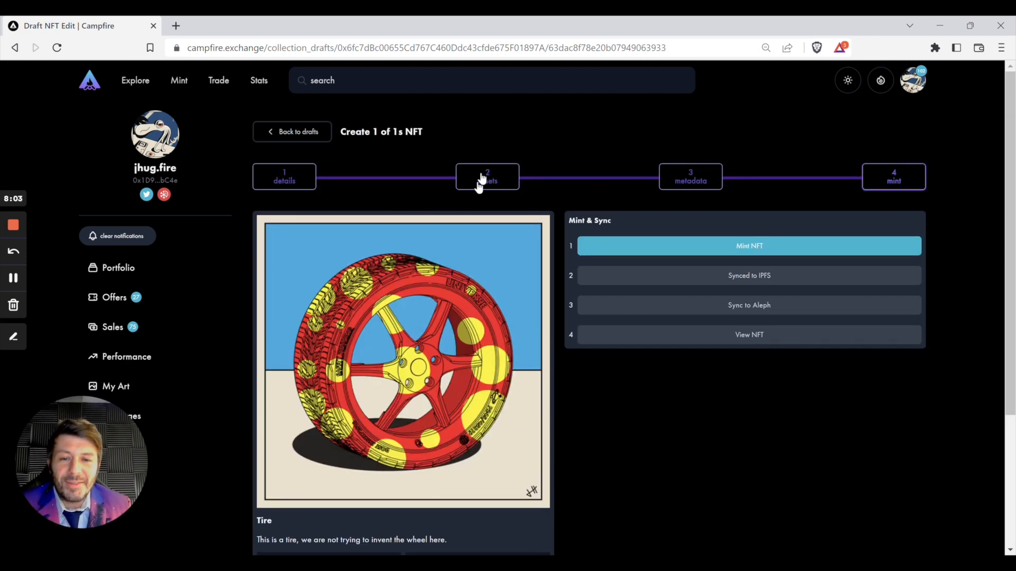
pyautogui.scroll(-1, 587, 401)
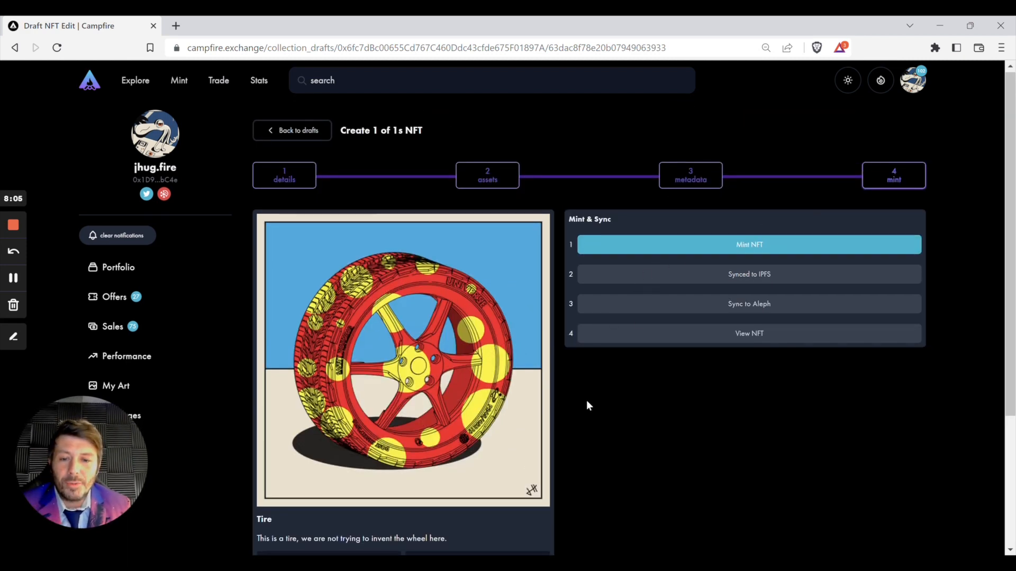
pyautogui.scroll(-2, 587, 406)
pyautogui.scroll(2, 583, 300)
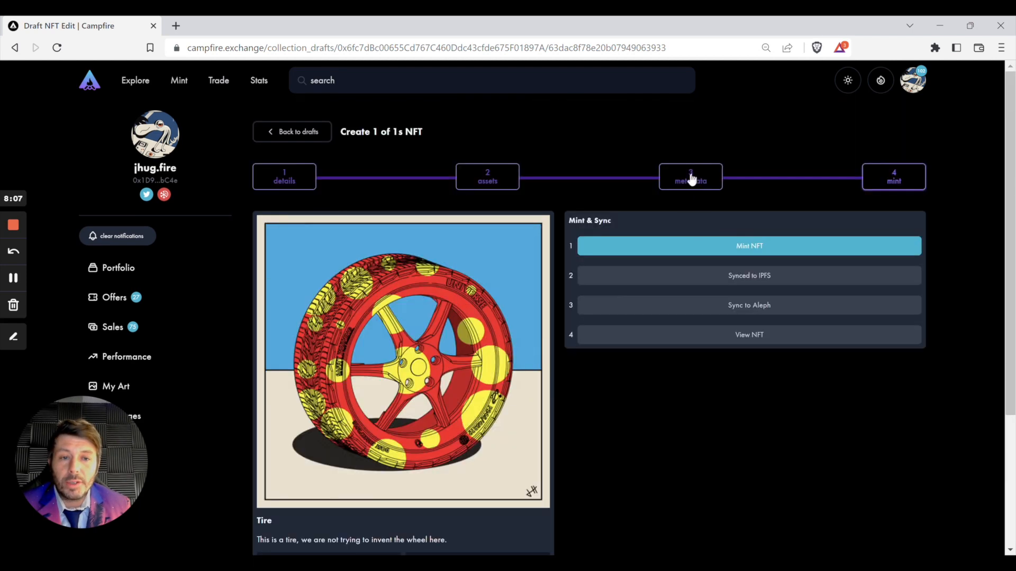
pyautogui.scroll(-2, 461, 493)
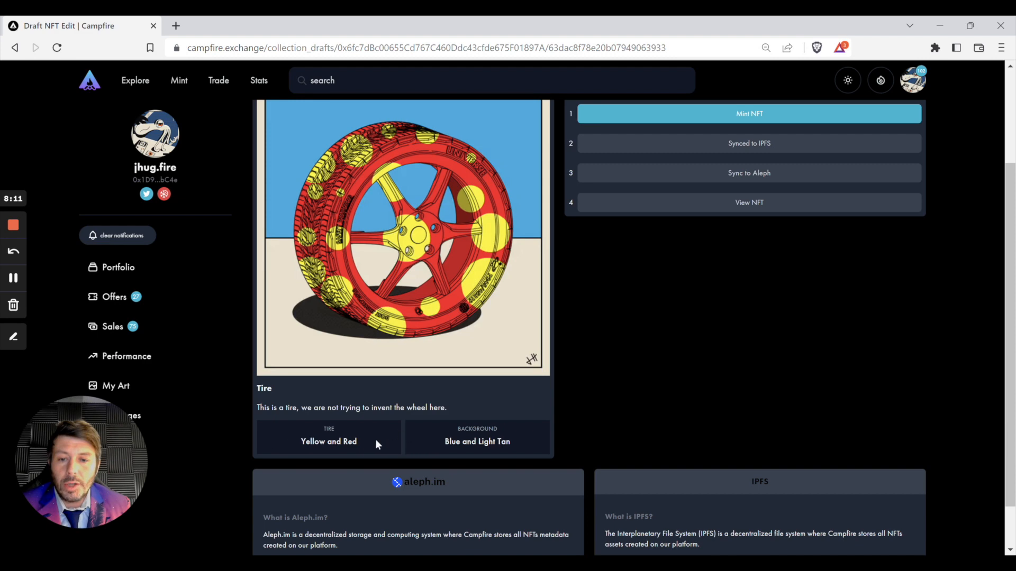
pyautogui.scroll(2, 688, 398)
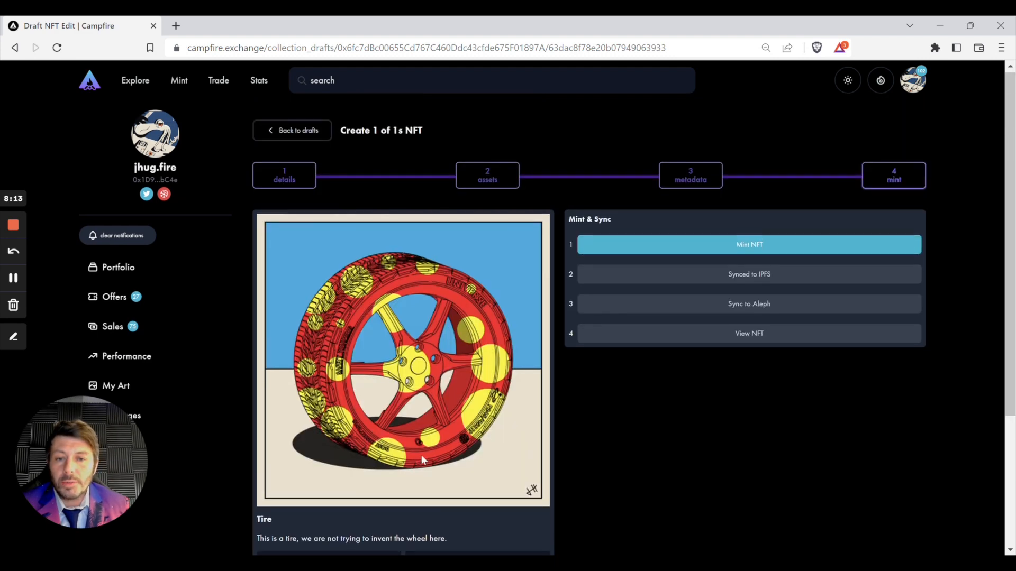
pyautogui.scroll(-2, 445, 466)
pyautogui.scroll(2, 568, 417)
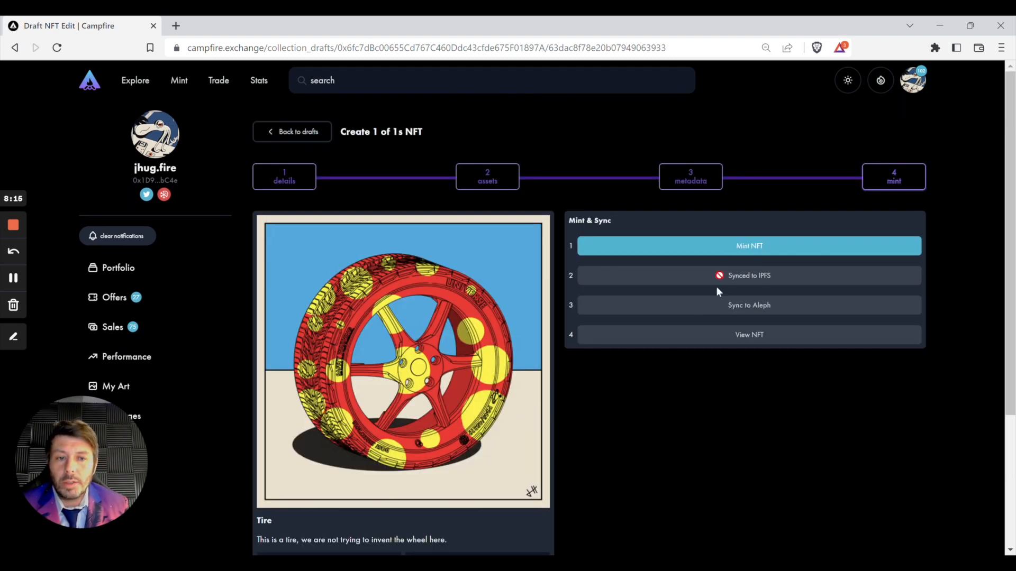
# Step: Mint the Tire NFT and confirm the transaction in MetaMask
pyautogui.click(740, 252)
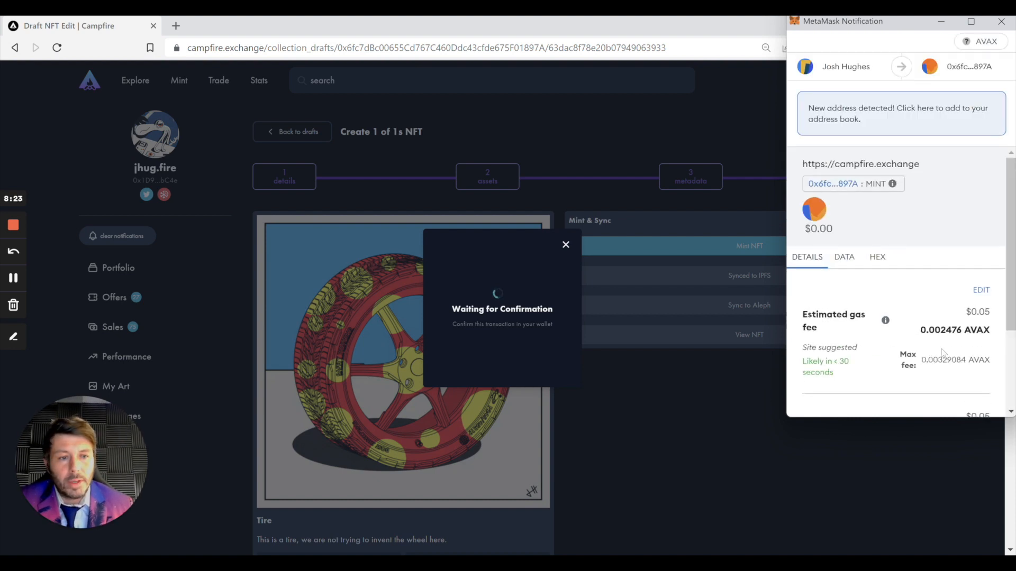
pyautogui.scroll(-3, 945, 352)
pyautogui.click(951, 393)
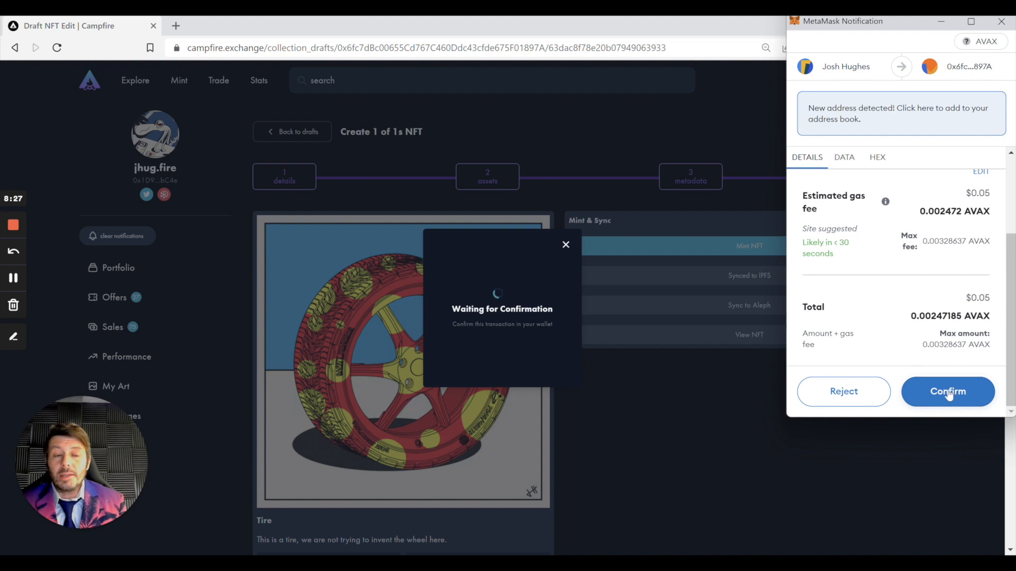
pyautogui.click(949, 393)
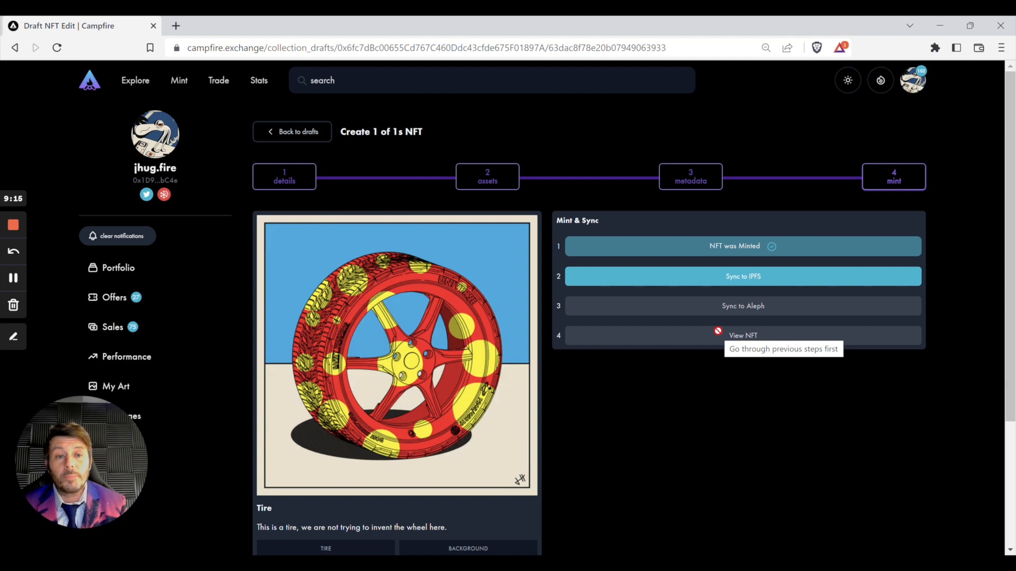
# Step: Sync the Tire NFT to IPFS, then to Aleph, signing the Aleph request in MetaMask
pyautogui.click(731, 280)
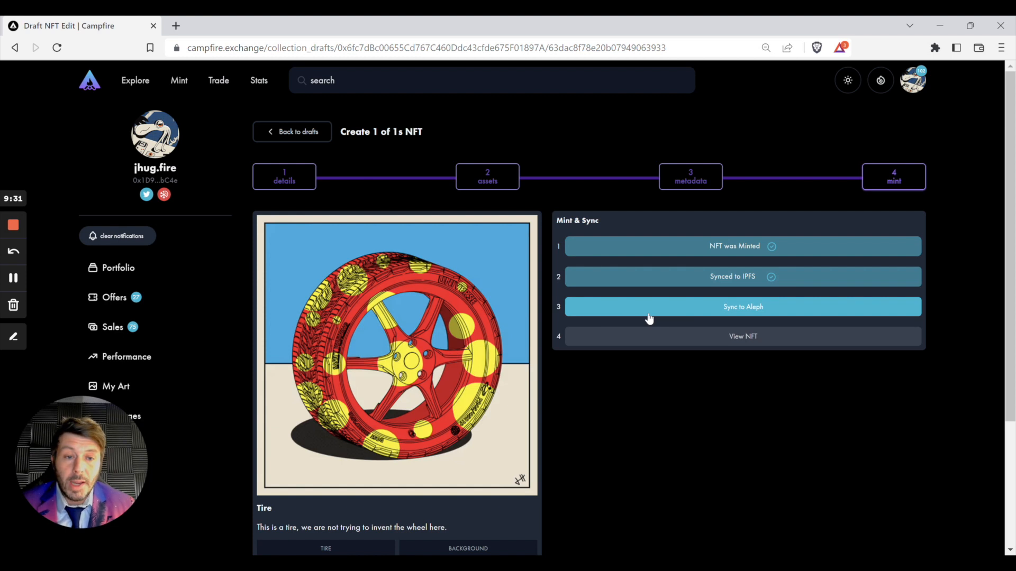
pyautogui.click(649, 316)
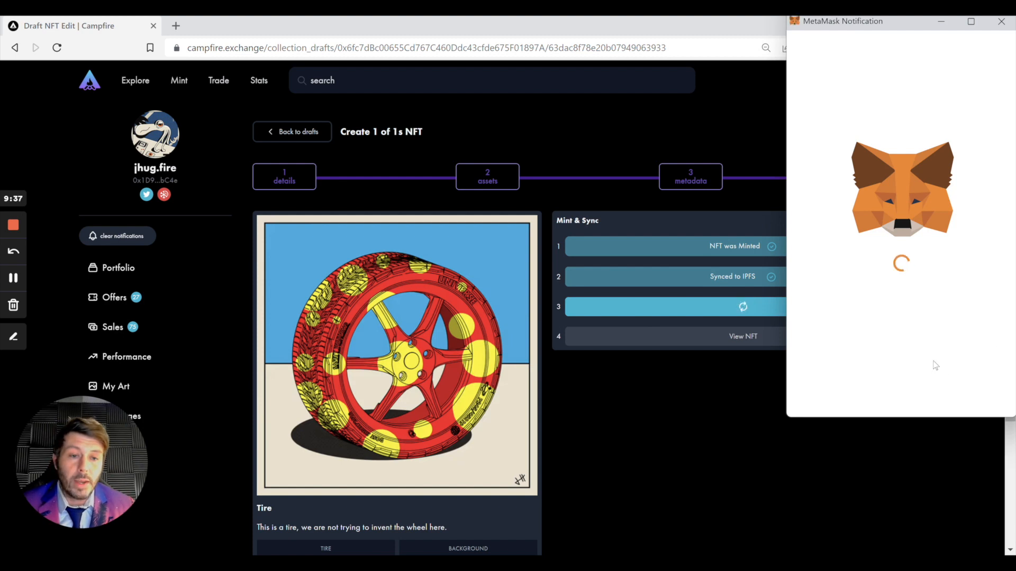
pyautogui.click(948, 394)
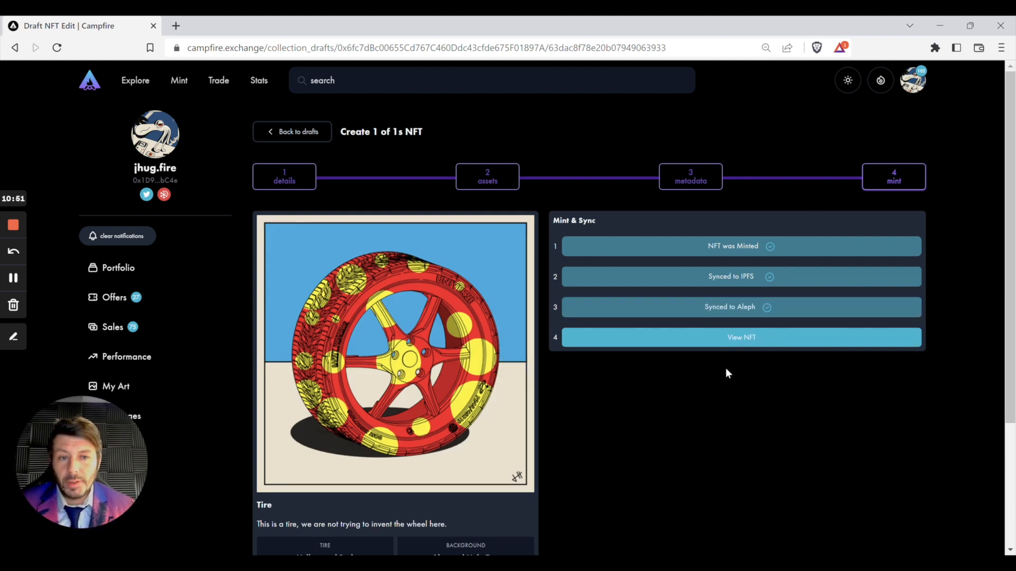
pyautogui.scroll(-1, 723, 364)
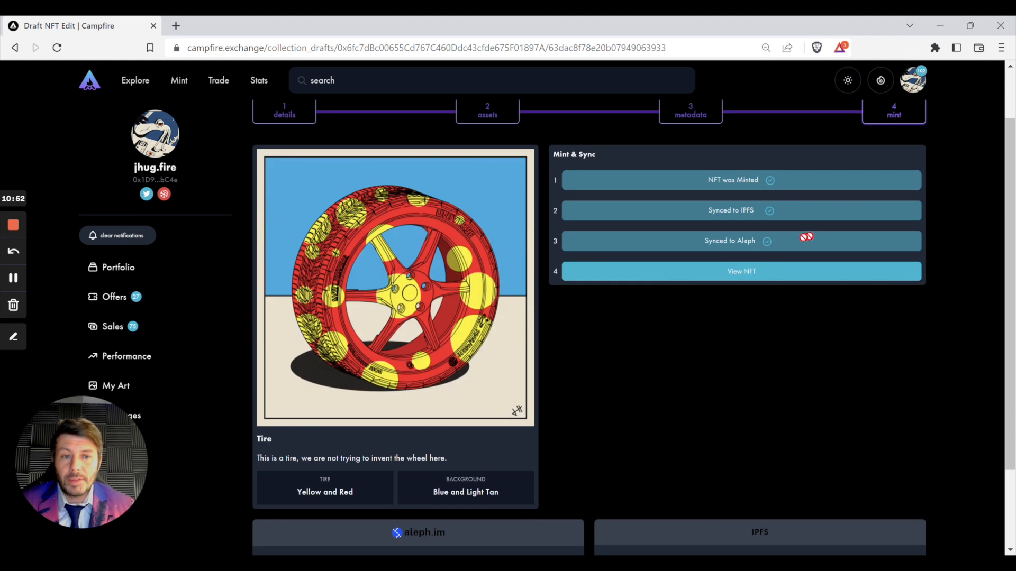
# Step: Open the Tire NFT's detail page via View NFT
pyautogui.click(753, 277)
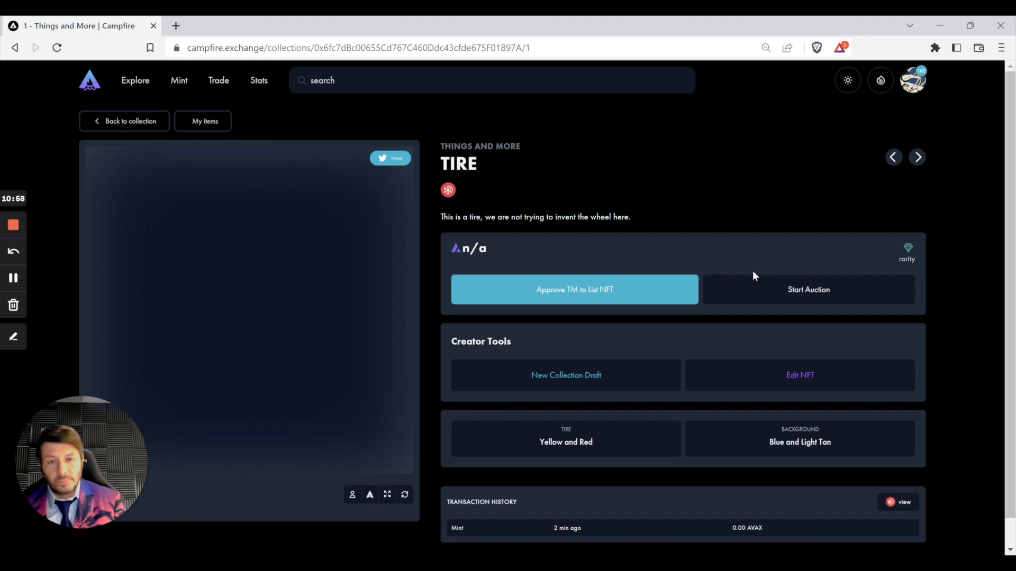